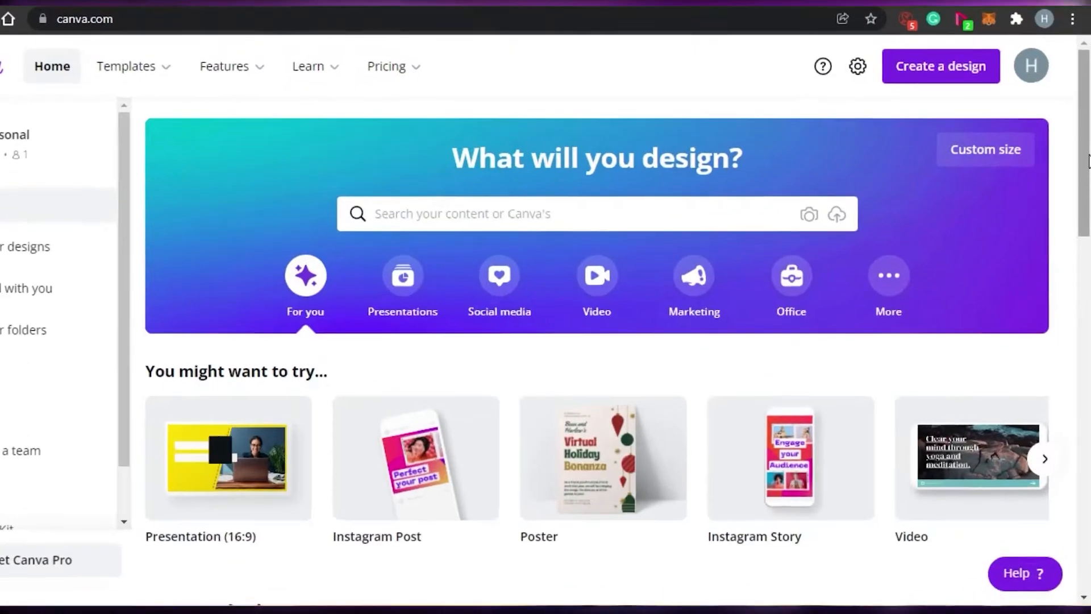
Look through the home page and the suggested design types under "You might want to try..."
{"action": "scroll", "coordinate": [604, 332], "scroll_direction": "down", "scroll_amount": 10}
{"action": "scroll", "coordinate": [1056, 312], "scroll_direction": "up", "scroll_amount": 10}
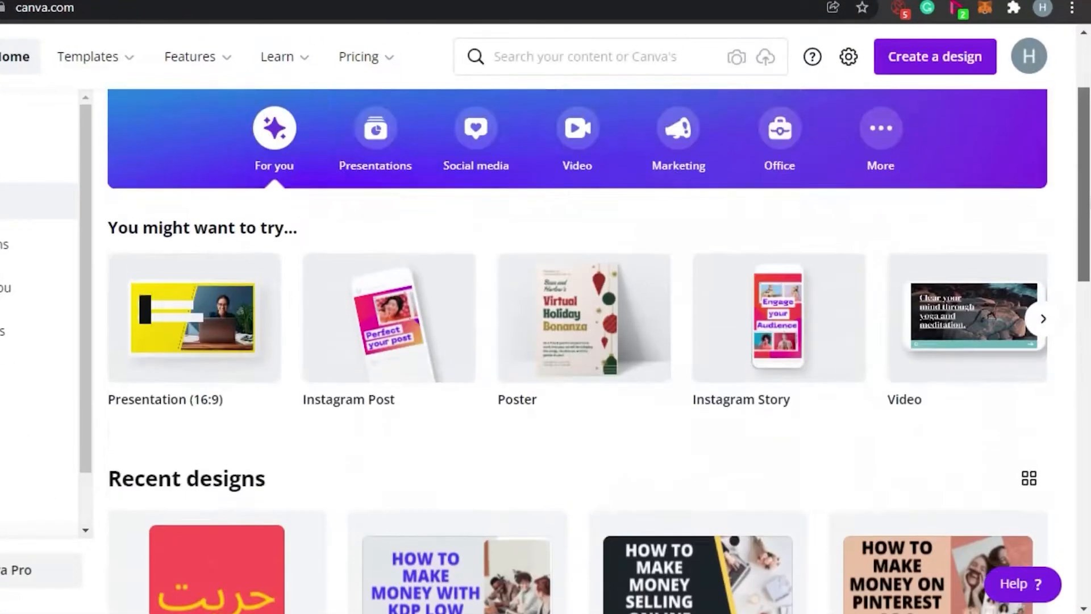
{"action": "scroll", "coordinate": [1056, 313], "scroll_direction": "down", "scroll_amount": 2}
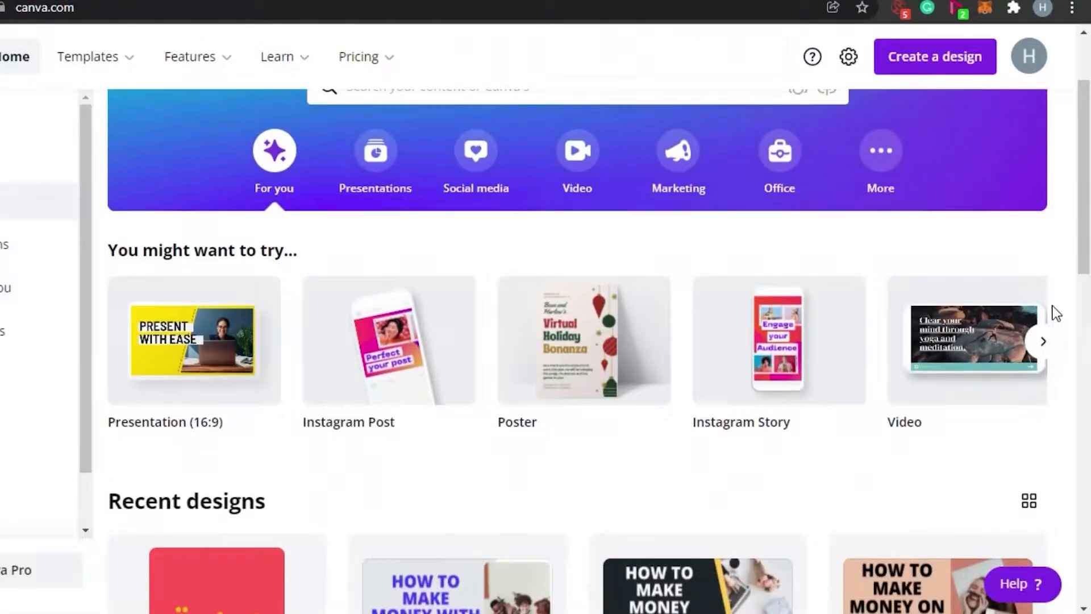
{"action": "left_click", "coordinate": [1043, 342]}
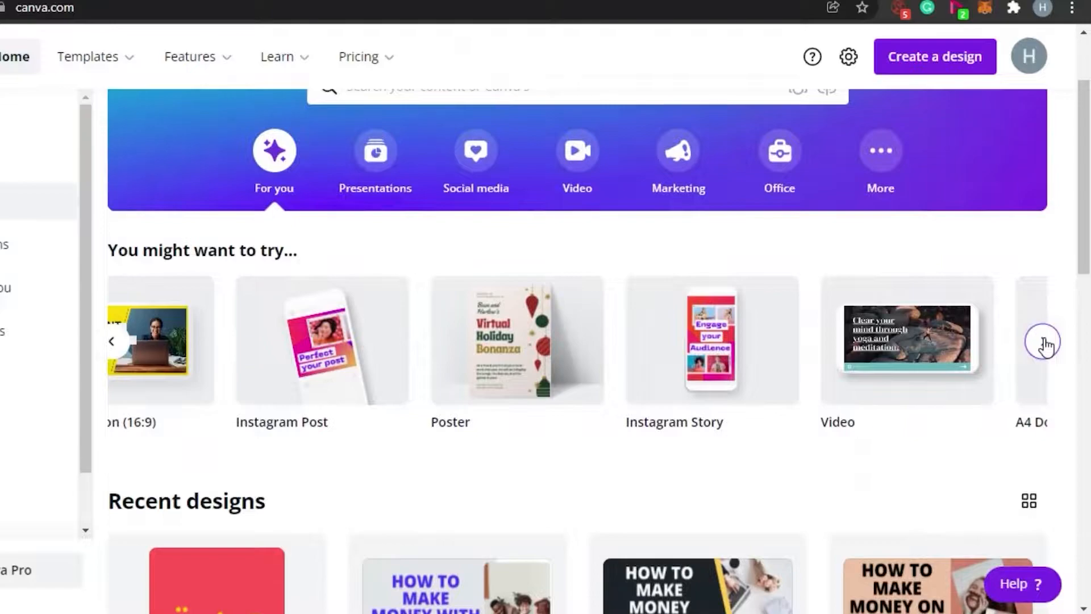
{"action": "left_click", "coordinate": [1043, 343]}
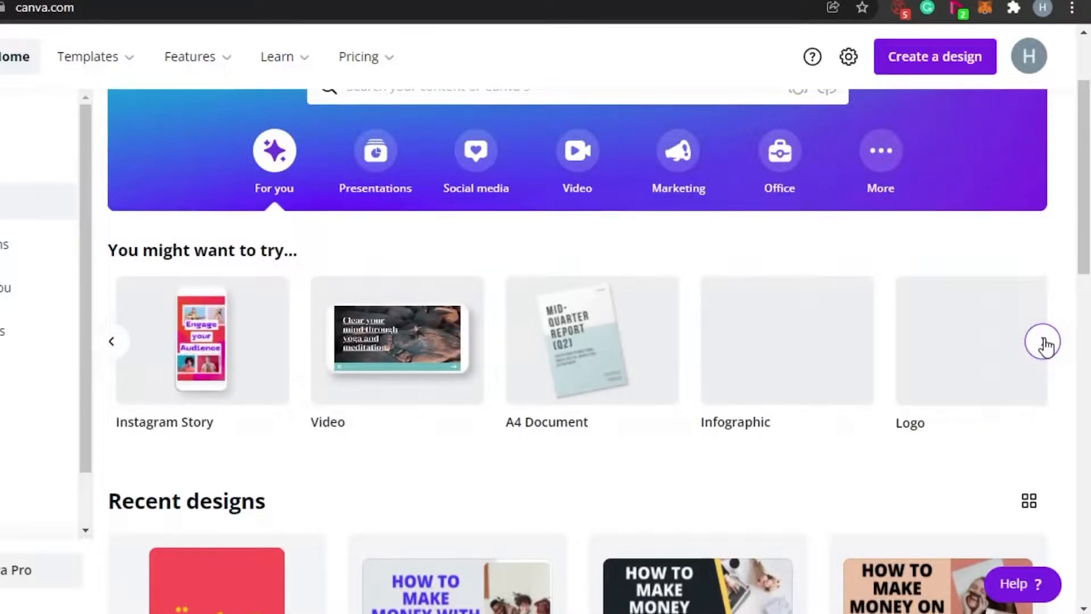
{"action": "left_click", "coordinate": [1043, 342]}
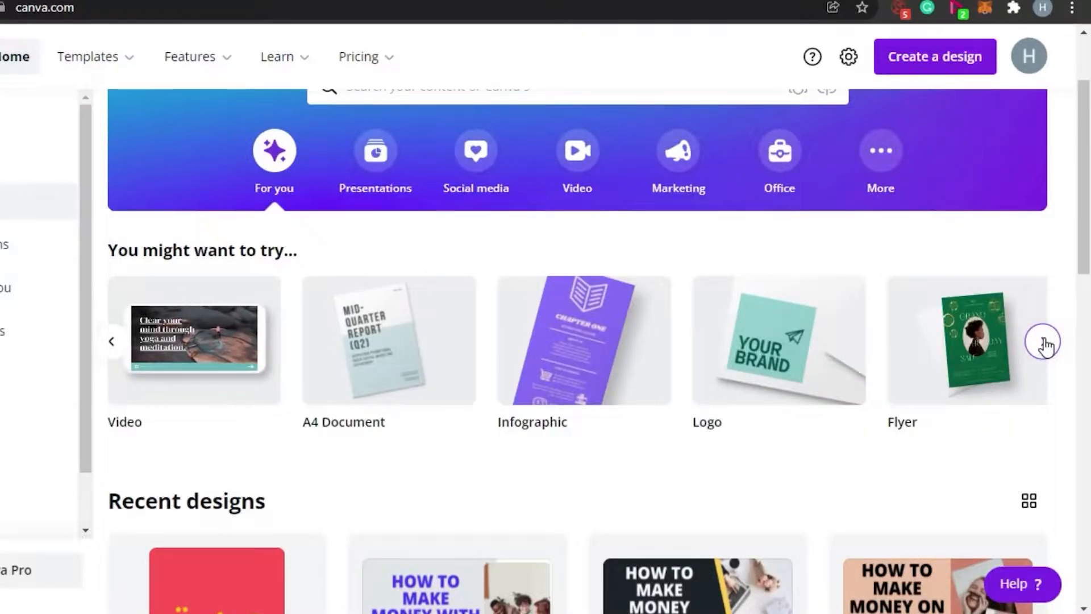
{"action": "left_click", "coordinate": [1043, 343]}
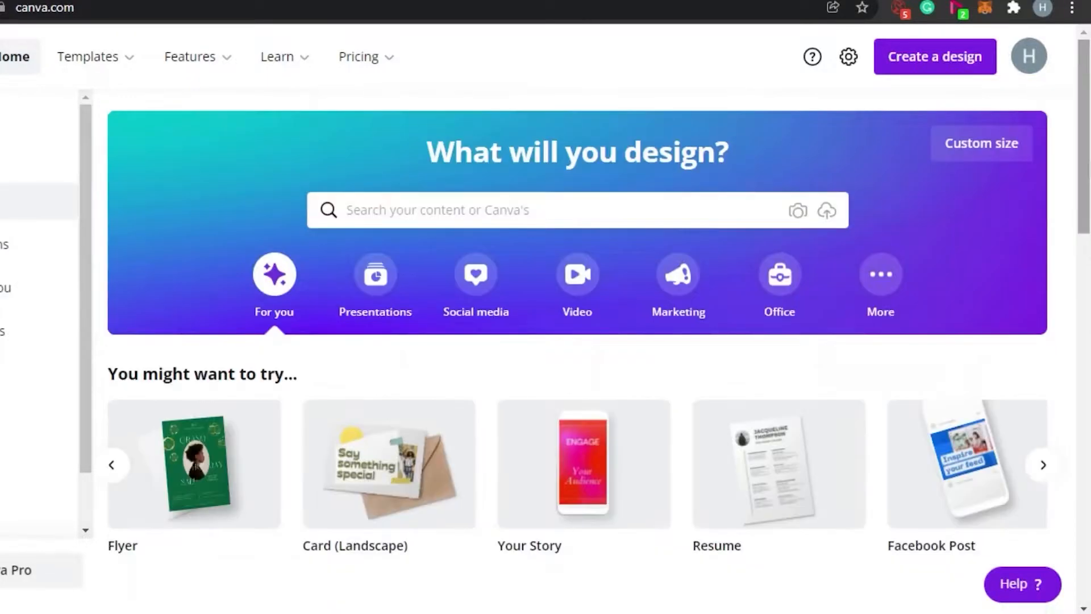
{"action": "mouse_move", "coordinate": [1084, 77]}
{"action": "left_mouse_down"}
{"action": "mouse_move", "coordinate": [1085, 287]}
{"action": "mouse_move", "coordinate": [1085, 86]}
{"action": "left_mouse_up"}
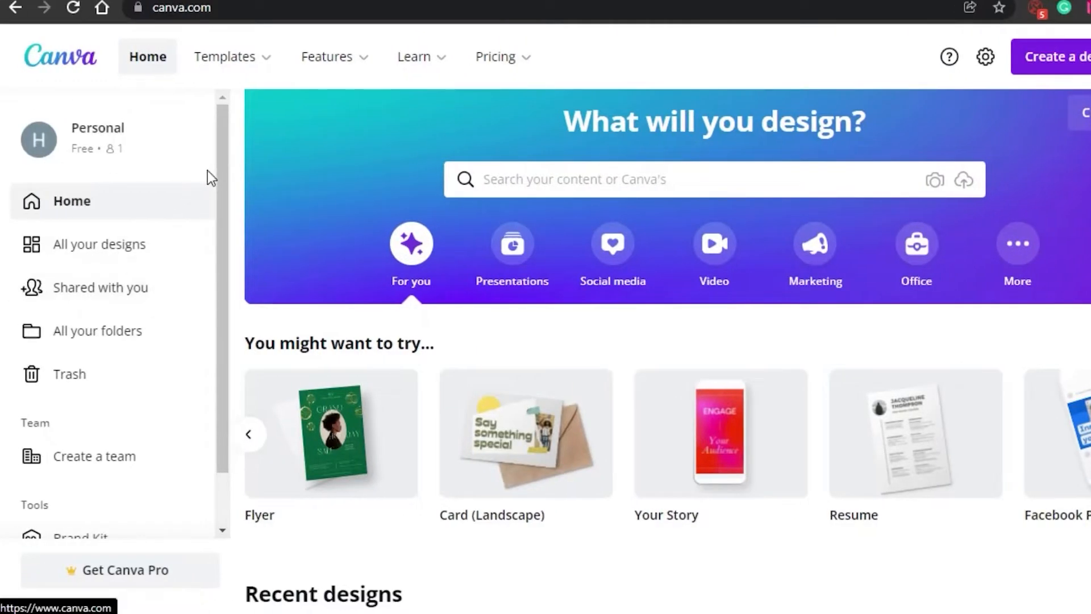
{"action": "mouse_move", "coordinate": [1084, 114]}
{"action": "left_mouse_down"}
{"action": "mouse_move", "coordinate": [1085, 350]}
{"action": "mouse_move", "coordinate": [1084, 111]}
{"action": "left_mouse_up"}
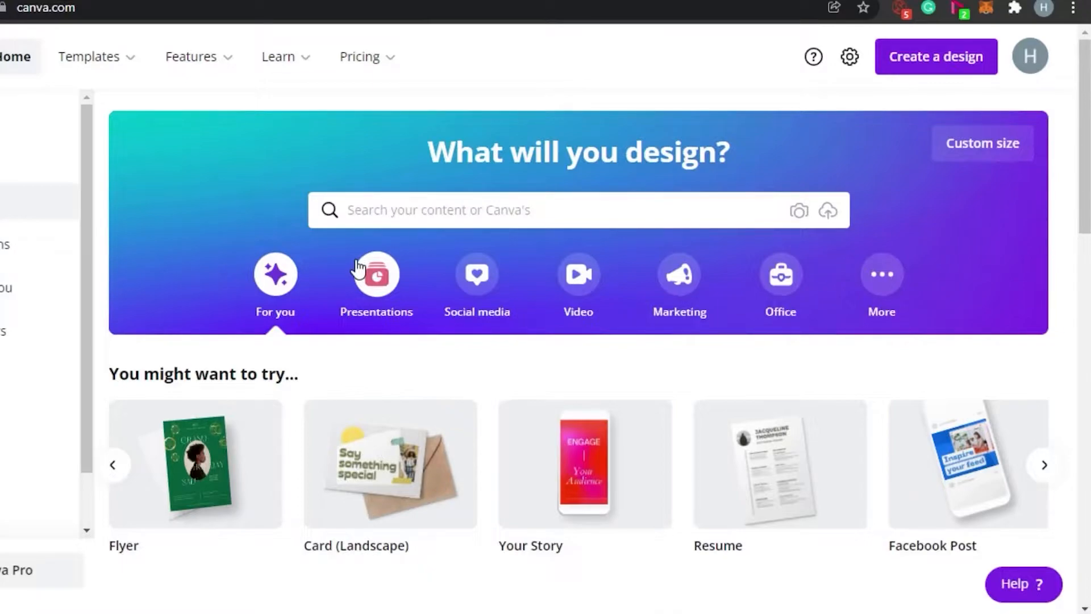
Browse the Presentations design types and return to the For you suggestions
{"action": "left_click", "coordinate": [383, 282]}
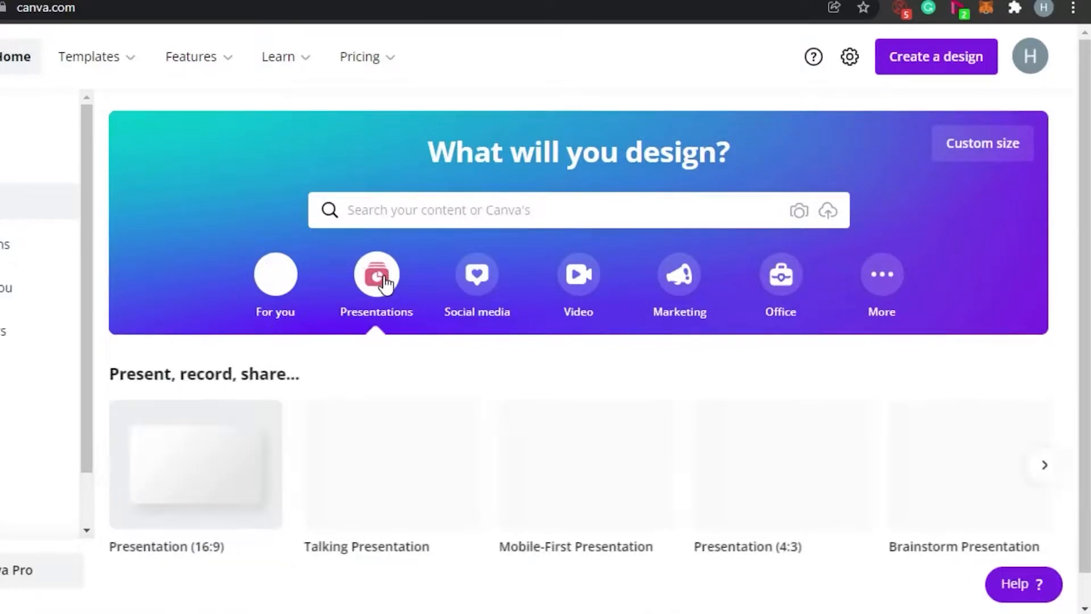
{"action": "scroll", "coordinate": [312, 494], "scroll_direction": "down", "scroll_amount": 1}
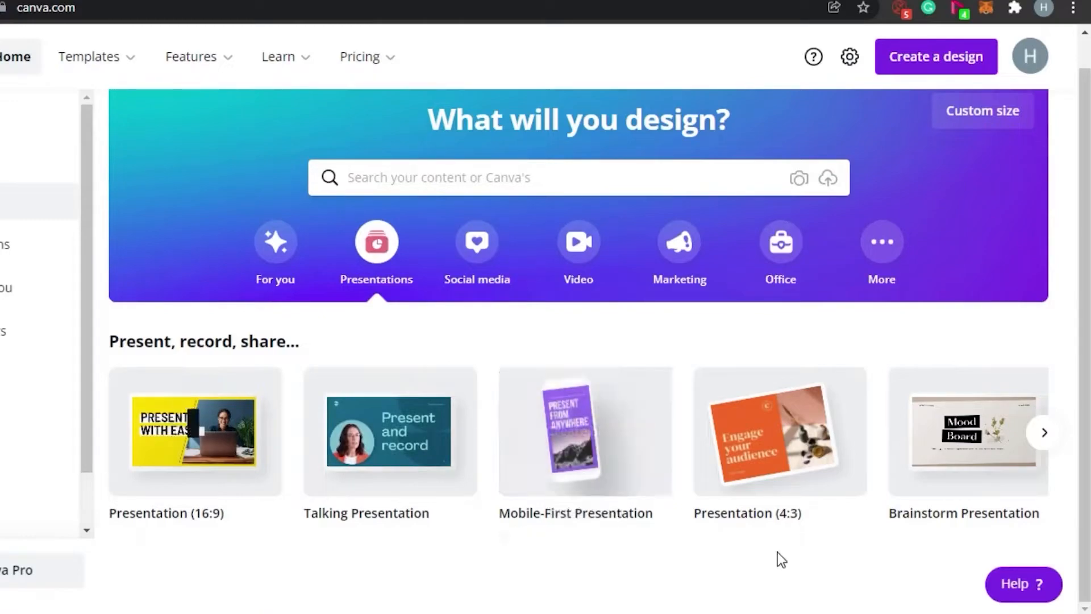
{"action": "left_click", "coordinate": [1038, 439]}
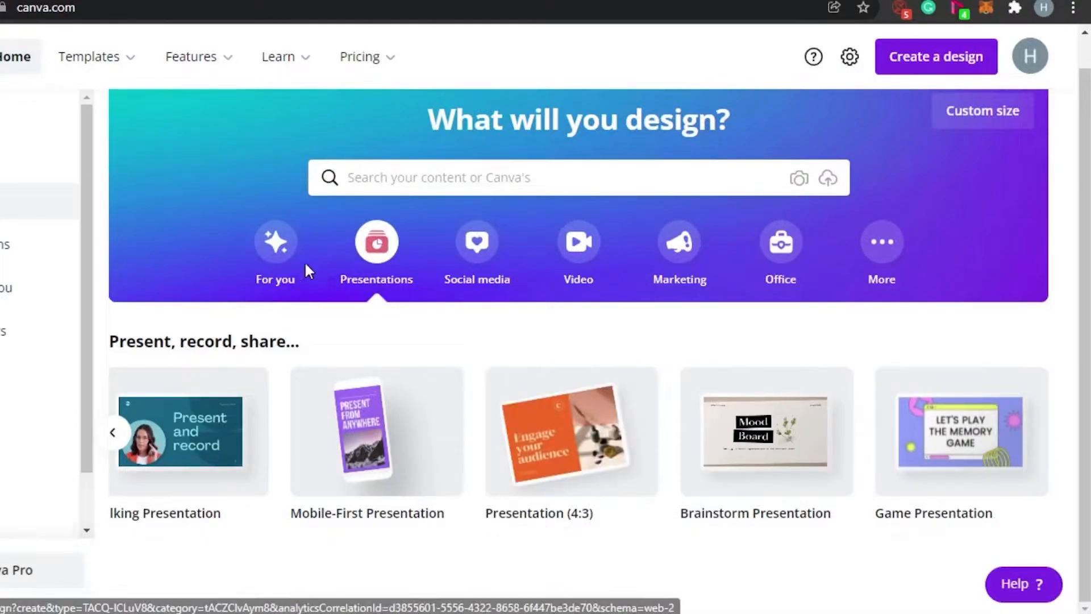
{"action": "left_click", "coordinate": [277, 244]}
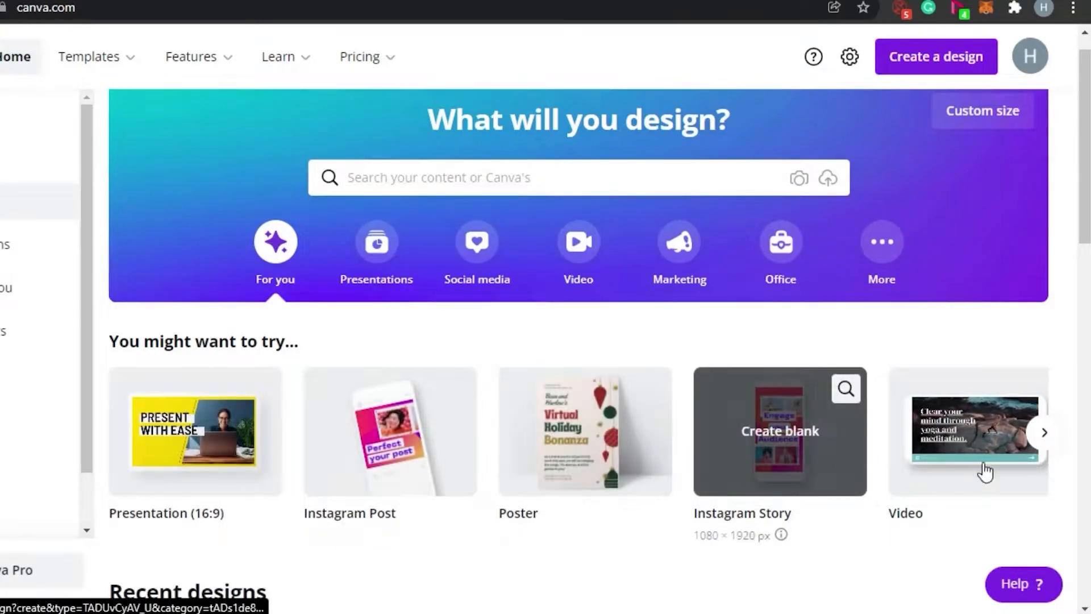
{"action": "left_click", "coordinate": [1045, 433]}
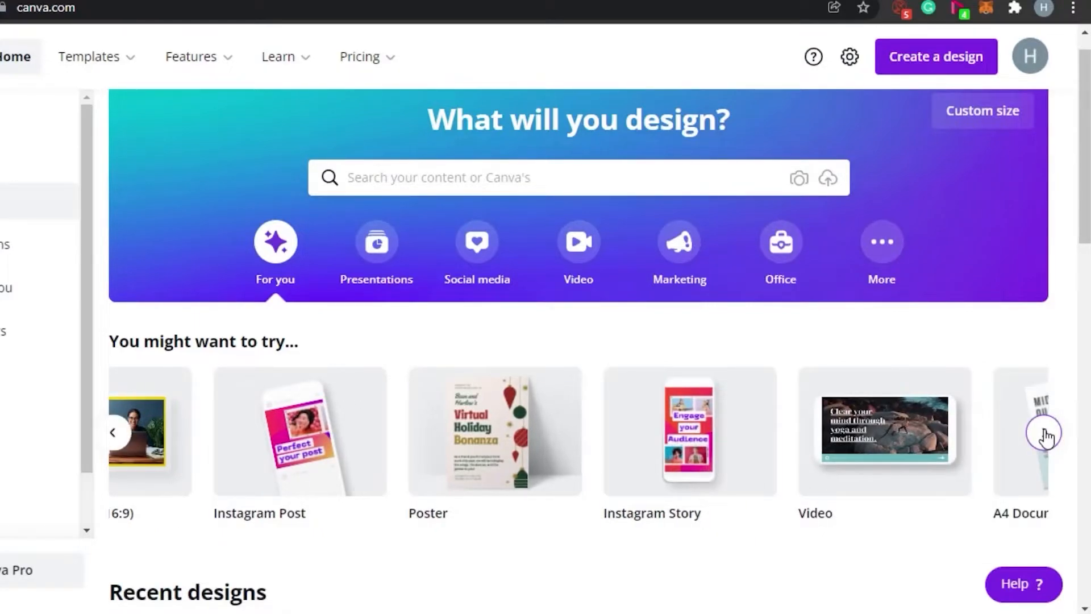
{"action": "left_click", "coordinate": [1045, 433]}
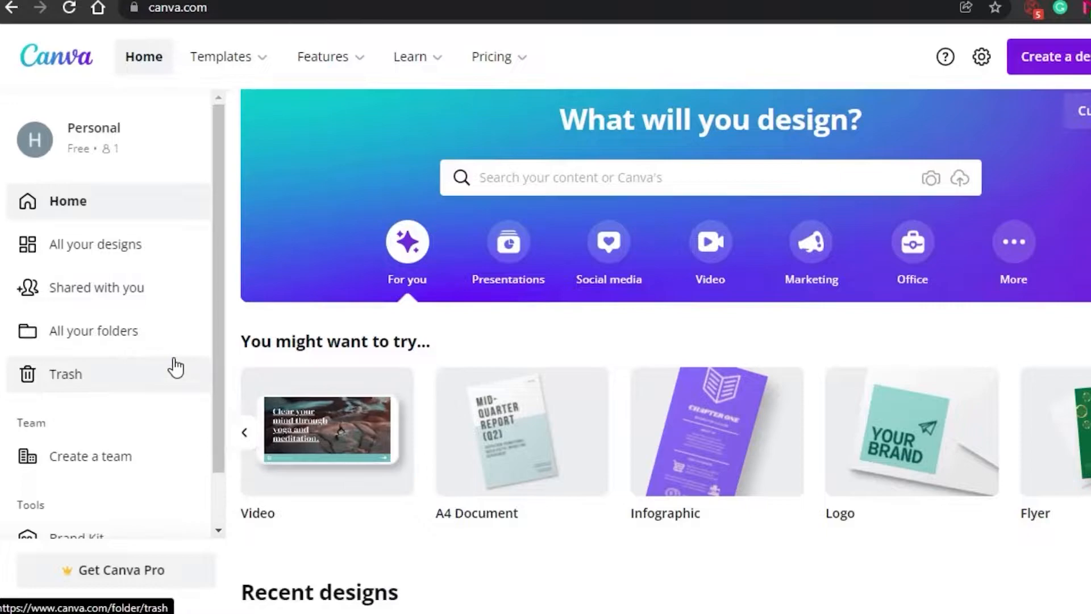
Look through the home page's navigation entries for designs, folders, team and tools
{"action": "left_click_drag", "start_coordinate": [216, 251], "coordinate": [234, 156]}
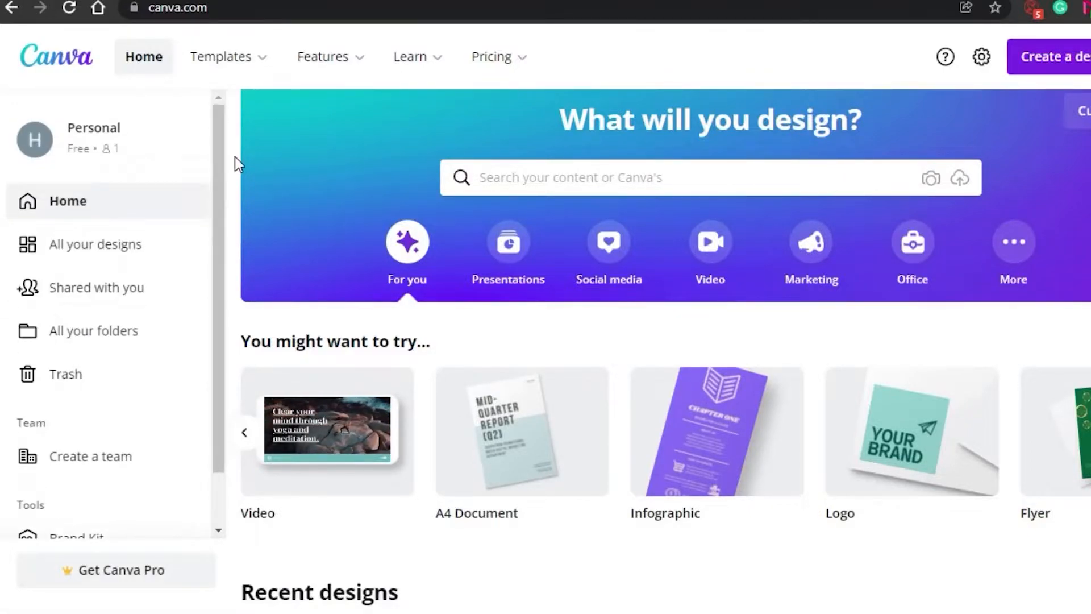
{"action": "scroll", "coordinate": [221, 154], "scroll_direction": "down", "scroll_amount": 1}
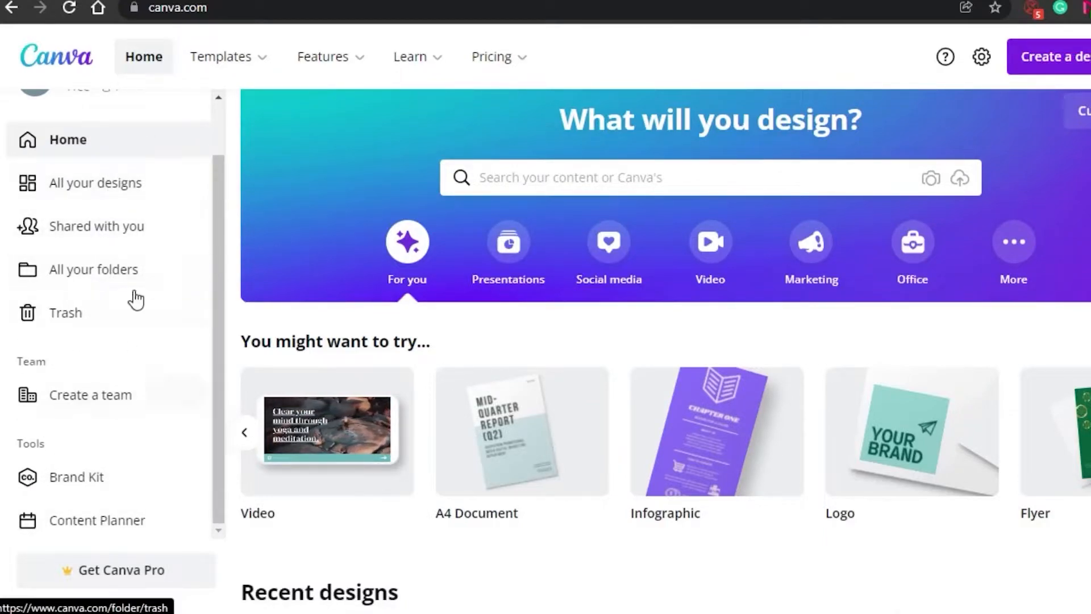
{"action": "scroll", "coordinate": [480, 357], "scroll_direction": "up", "scroll_amount": 1}
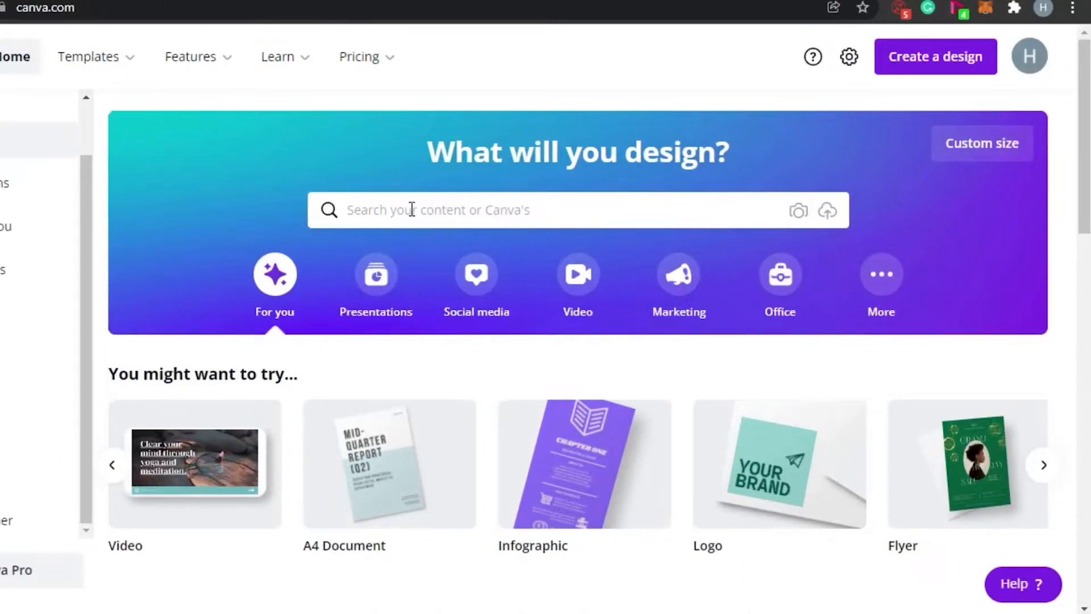
Search Canva's templates for "logo" and dismiss the suggestions
{"action": "left_click", "coordinate": [411, 210]}
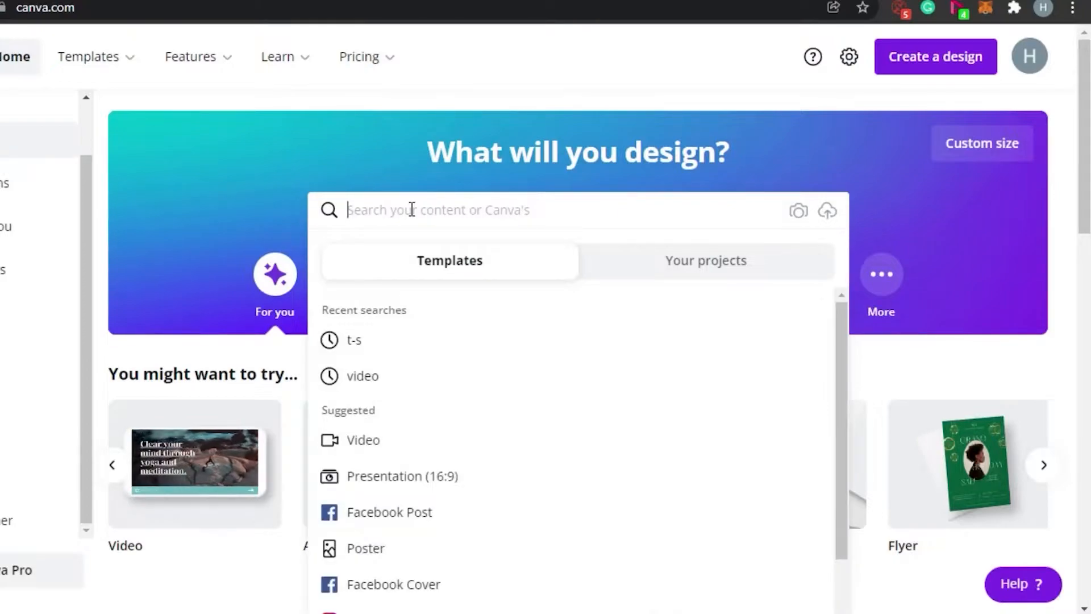
{"action": "type", "text": "logo"}
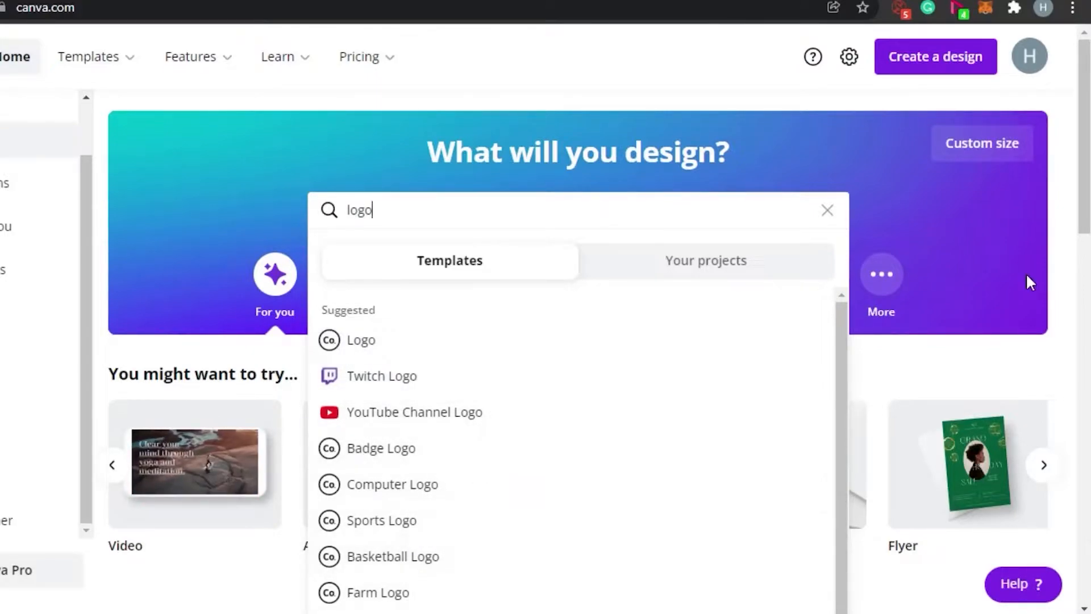
{"action": "left_click", "coordinate": [1057, 248]}
Create a blank Instagram Post design from the suggested design types
{"action": "left_click_drag", "start_coordinate": [1084, 222], "coordinate": [1084, 272]}
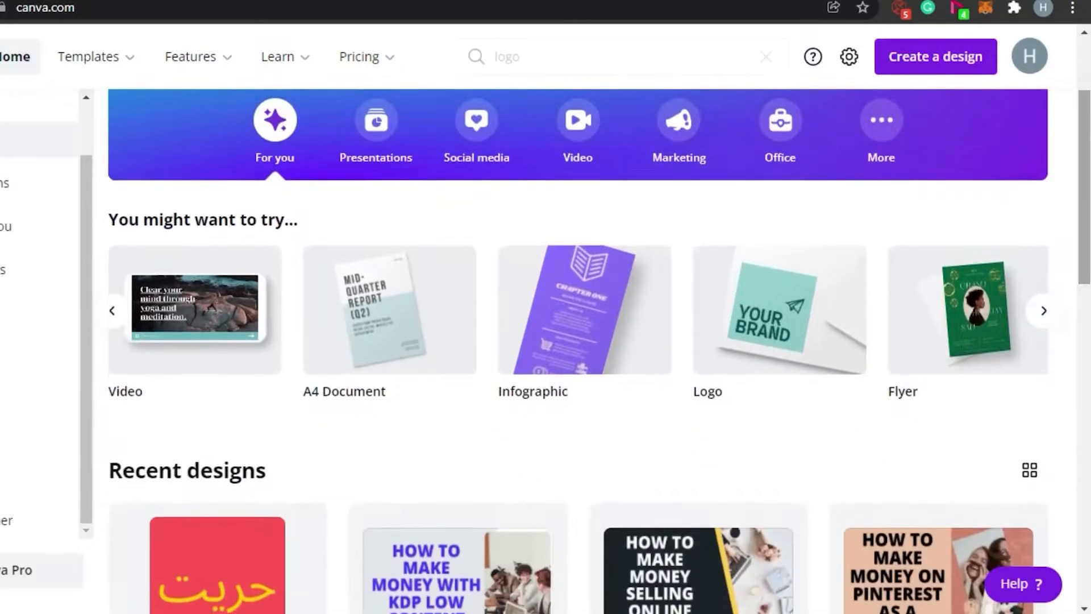
{"action": "left_click", "coordinate": [113, 311]}
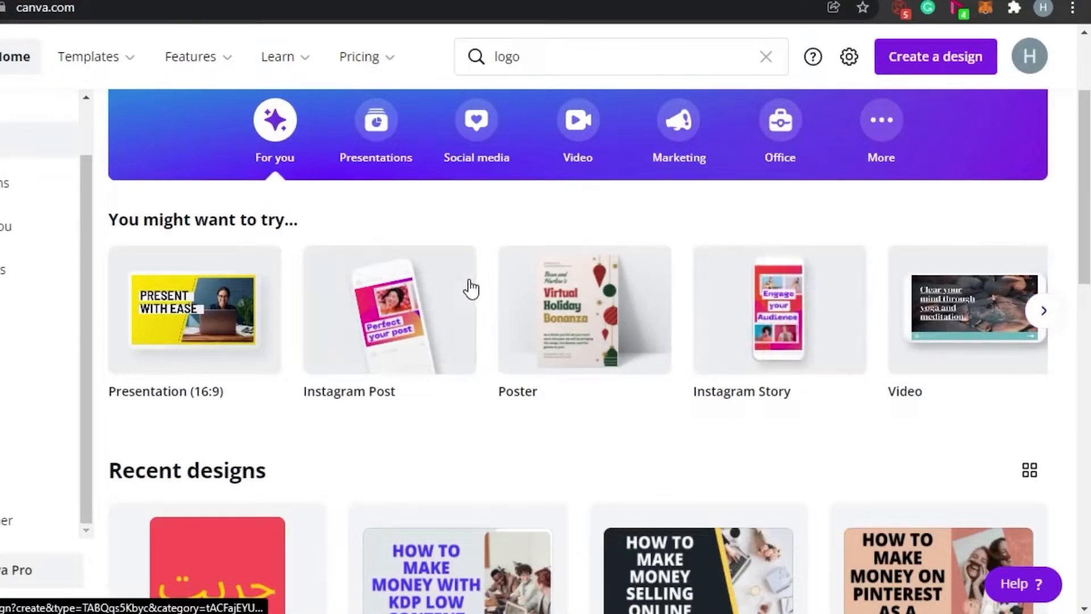
{"action": "left_click", "coordinate": [383, 335]}
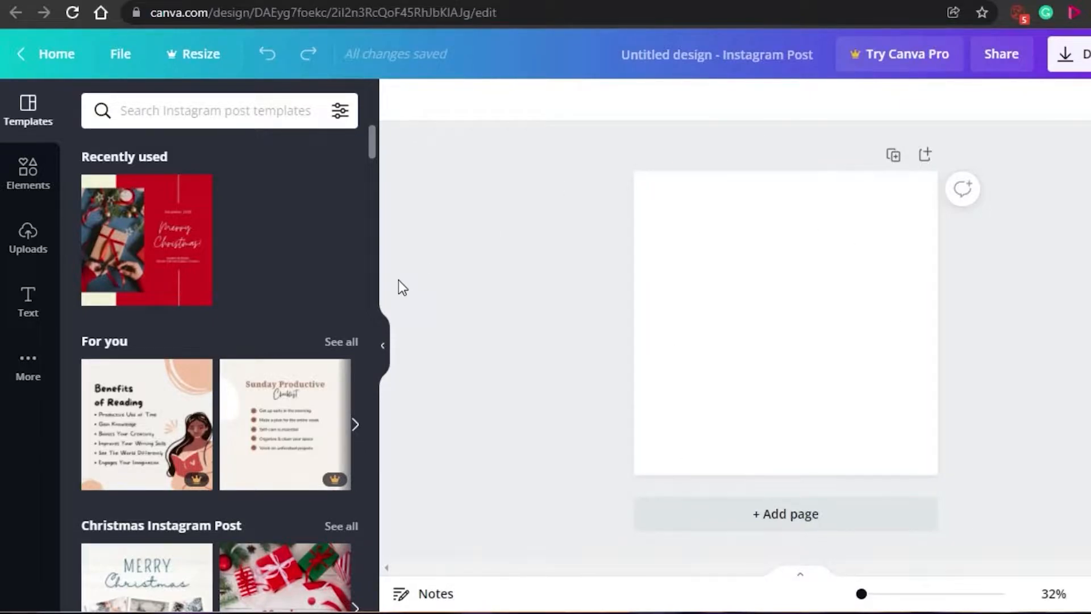
Rename the design TEST POST
{"action": "left_click", "coordinate": [710, 54]}
{"action": "key", "text": "BackSpace"}
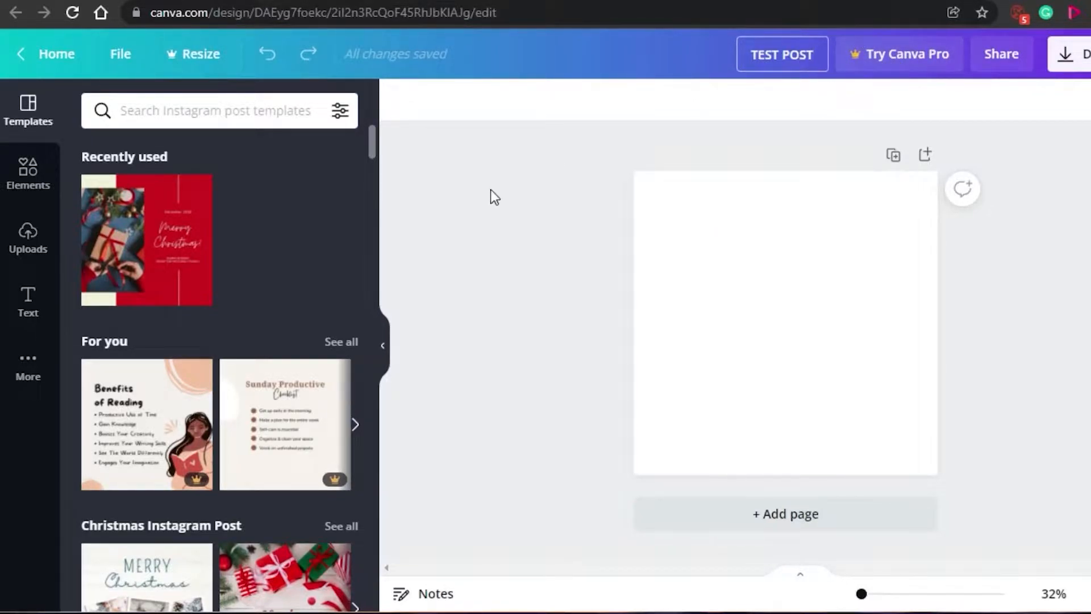
Apply the "Plant more trees." Newsroom template to the page and replace its body text with "WRITE WHATEVER I WANT TO"
{"action": "scroll", "coordinate": [375, 149], "scroll_direction": "down", "scroll_amount": 5}
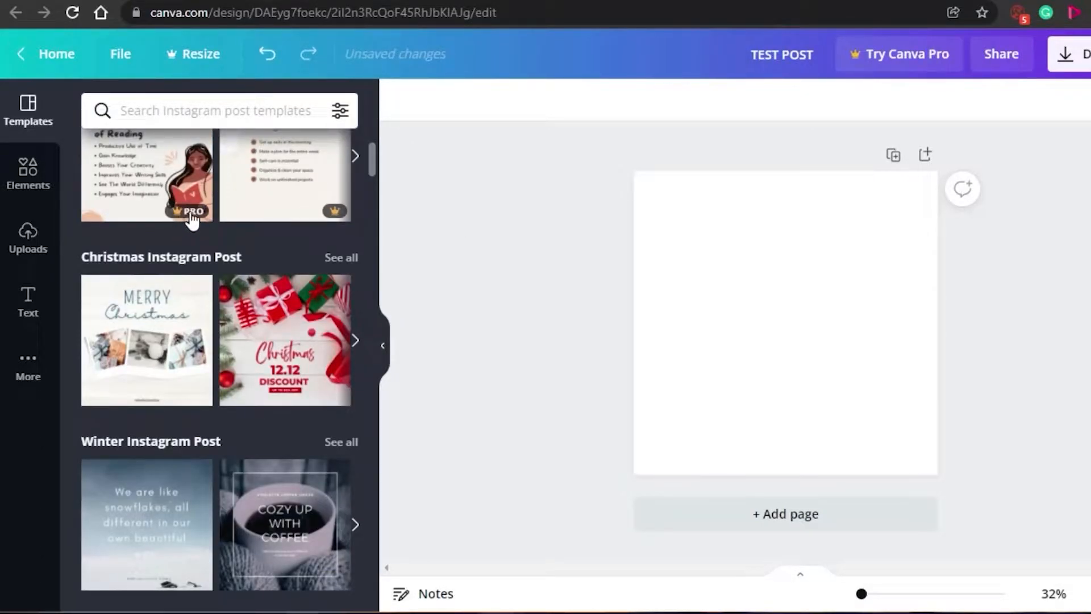
{"action": "left_click_drag", "start_coordinate": [373, 148], "coordinate": [373, 123]}
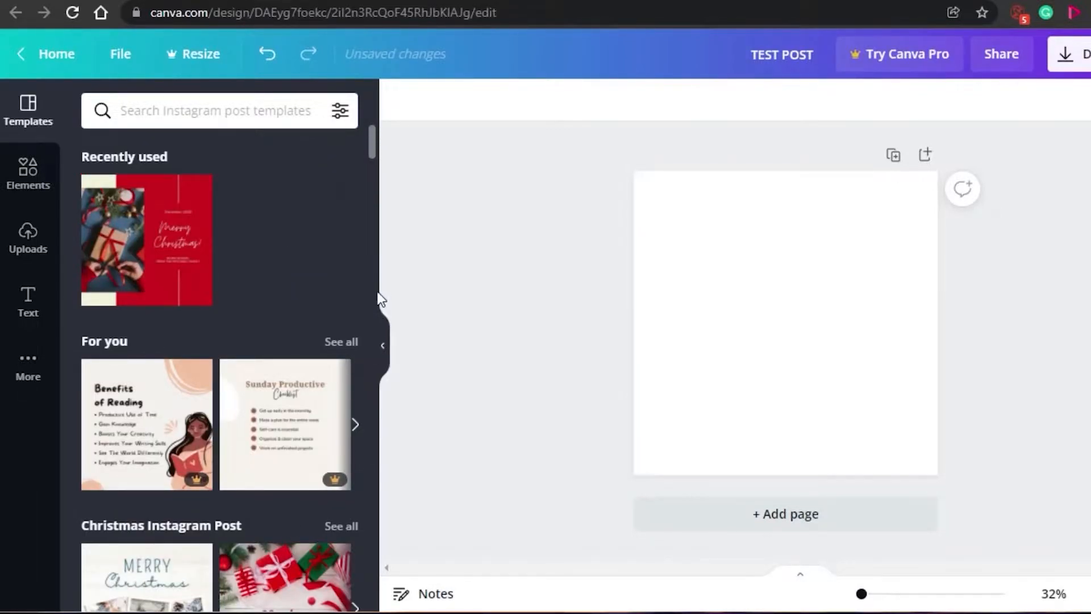
{"action": "mouse_move", "coordinate": [374, 140]}
{"action": "left_mouse_down"}
{"action": "mouse_move", "coordinate": [391, 325]}
{"action": "mouse_move", "coordinate": [391, 138]}
{"action": "left_mouse_up"}
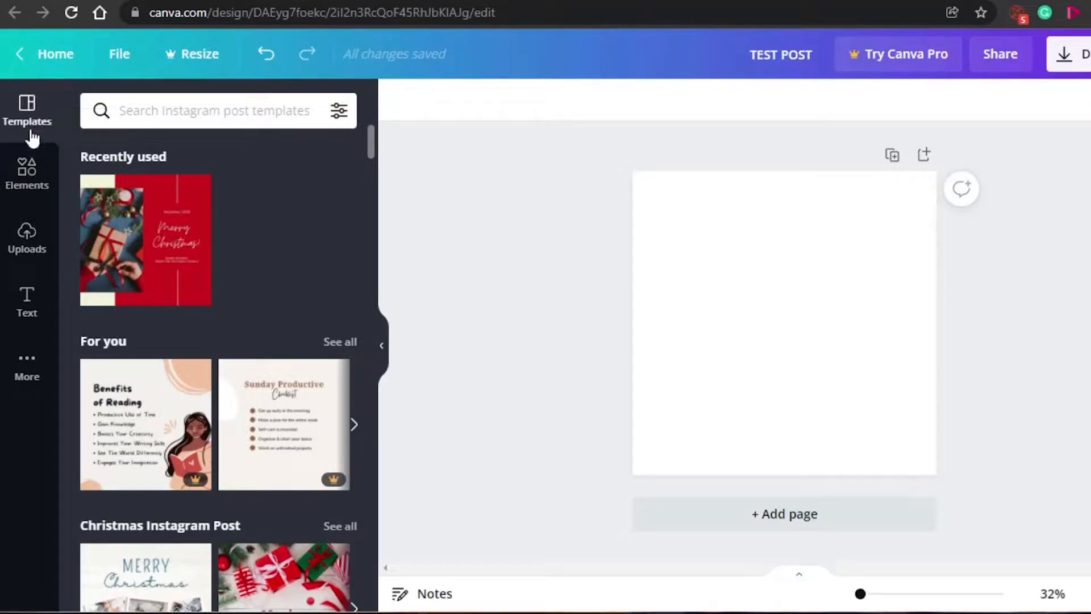
{"action": "left_click_drag", "start_coordinate": [372, 144], "coordinate": [370, 222]}
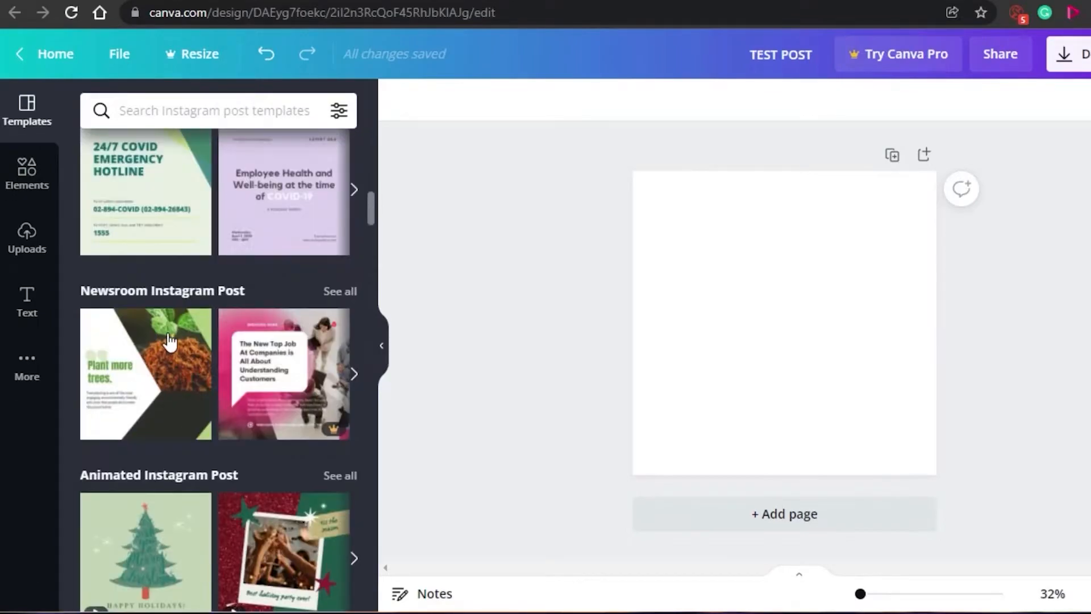
{"action": "left_click", "coordinate": [142, 379]}
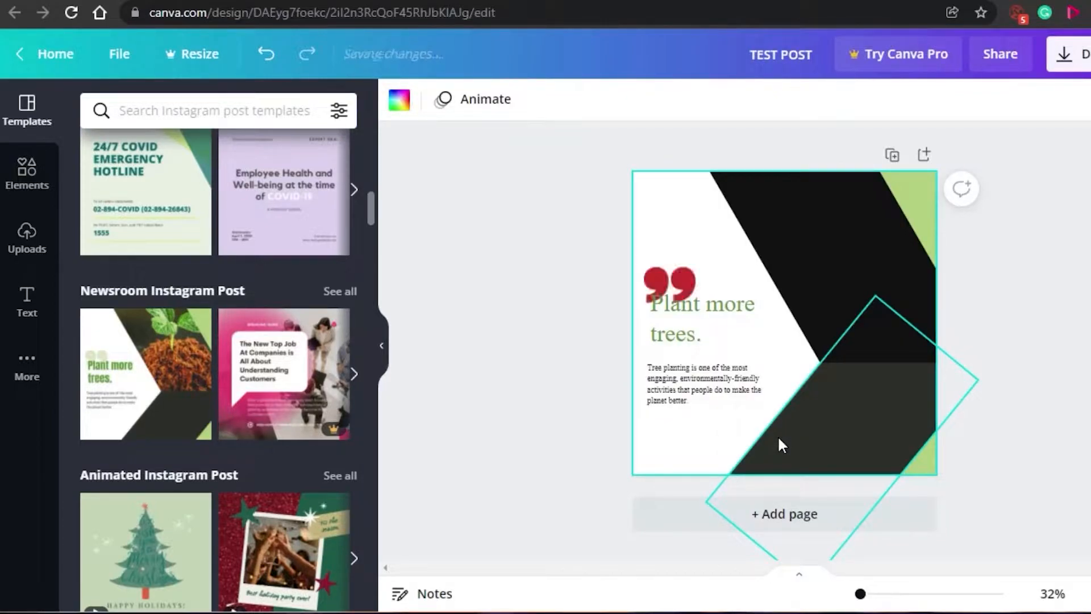
{"action": "left_click", "coordinate": [1023, 220]}
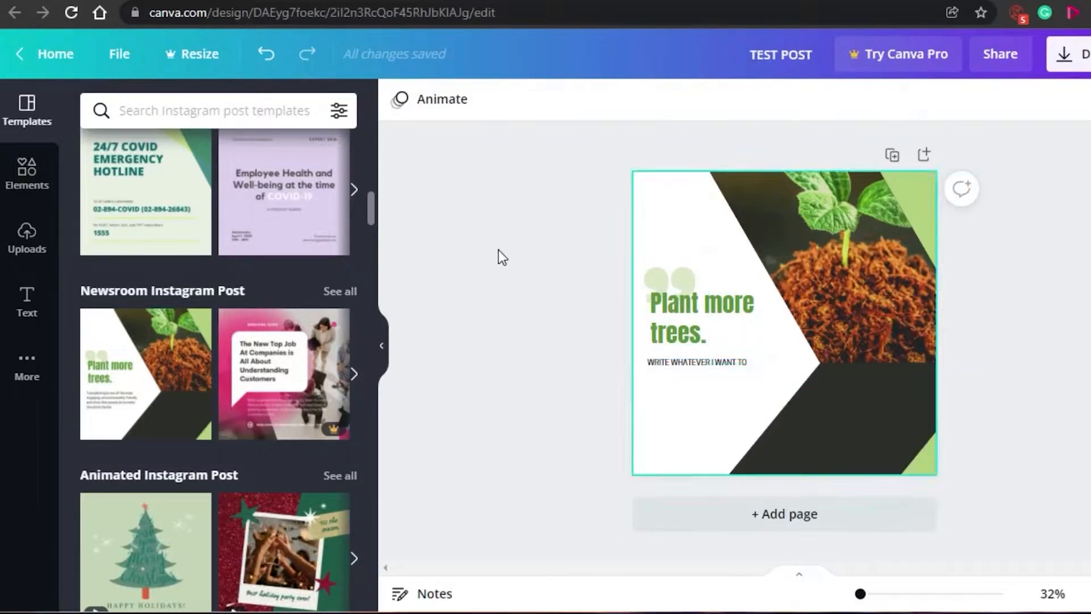
Browse further template categories and open the full set of Spring Instagram Post templates
{"action": "left_click_drag", "start_coordinate": [370, 203], "coordinate": [370, 307]}
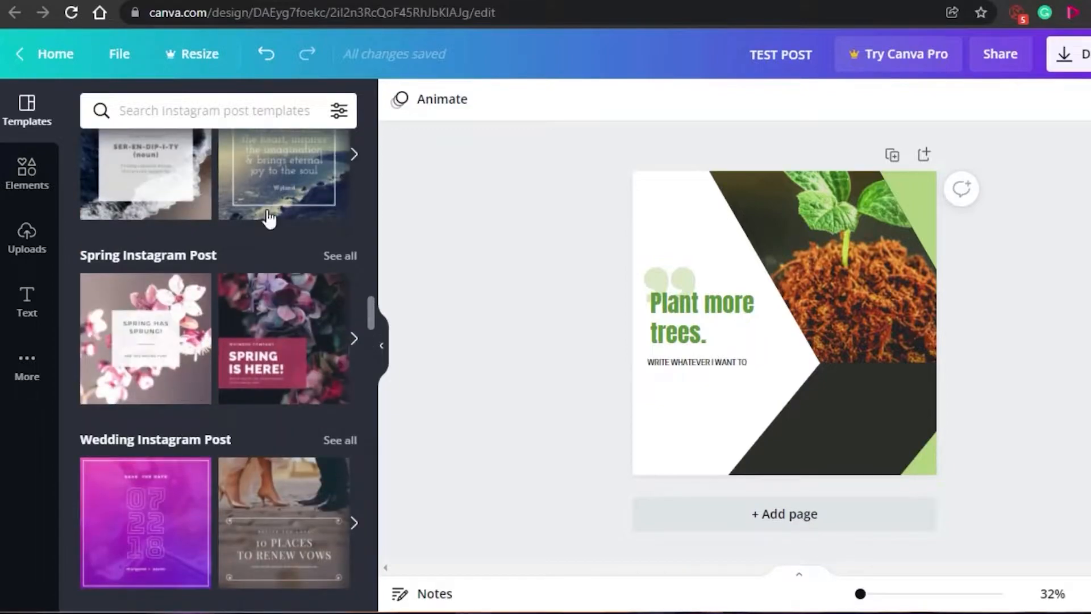
{"action": "left_click", "coordinate": [345, 261]}
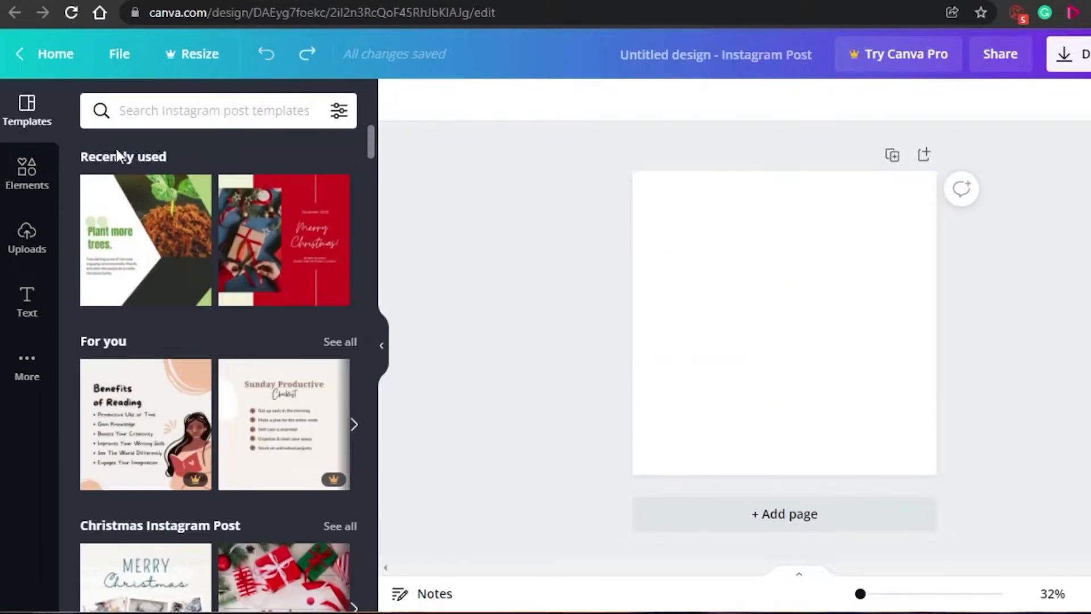
Show the design elements and fill the blank page's background with the default red
{"action": "left_click", "coordinate": [34, 166]}
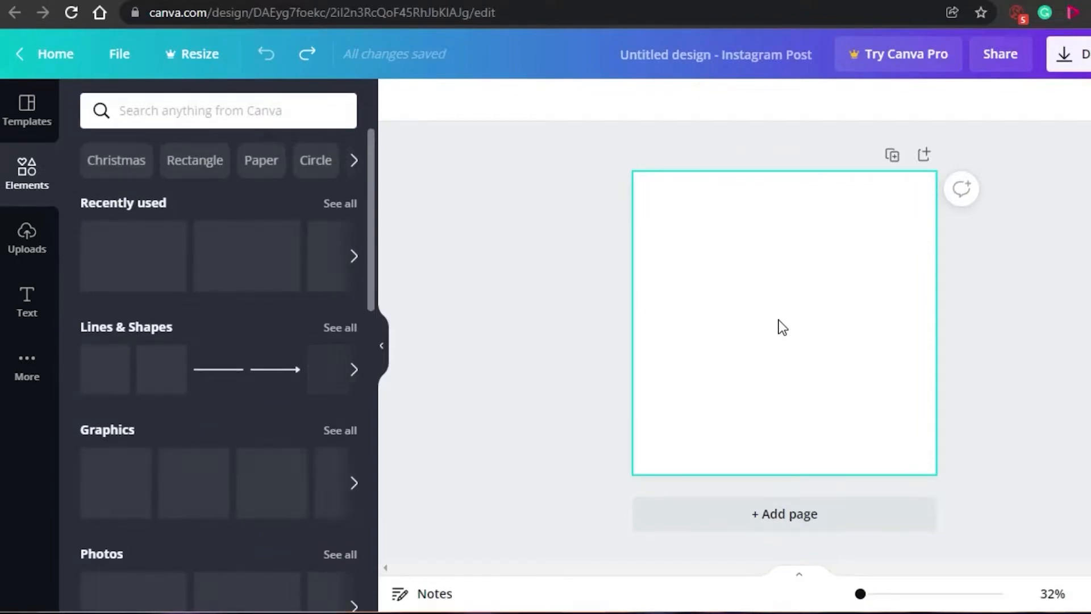
{"action": "left_click", "coordinate": [782, 328]}
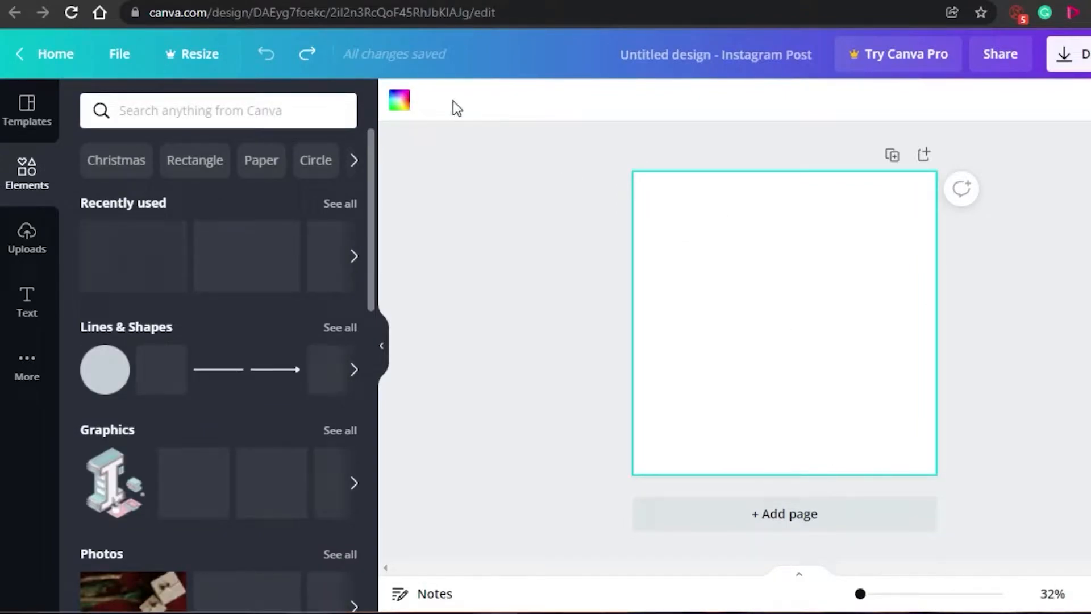
{"action": "left_click", "coordinate": [404, 105]}
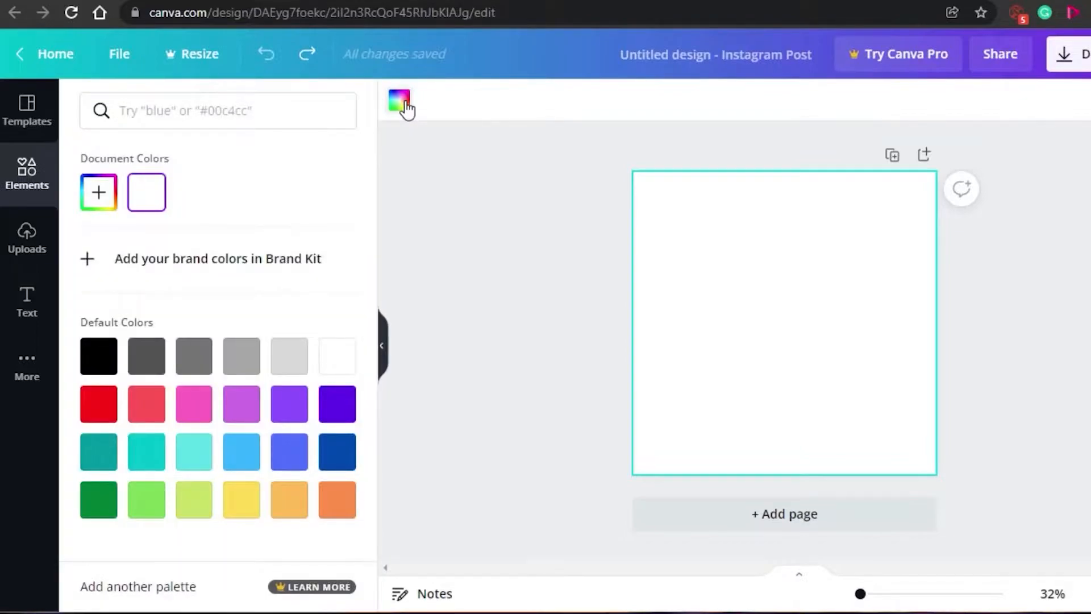
{"action": "left_click", "coordinate": [110, 409]}
{"action": "left_click", "coordinate": [465, 348]}
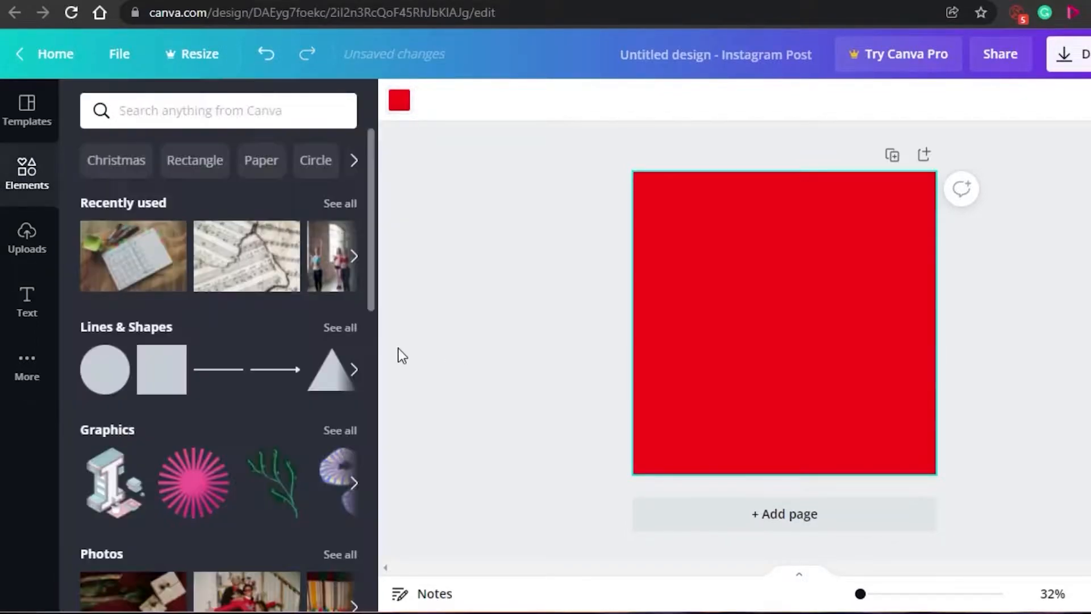
Change the page's background to the default coral red
{"action": "left_click", "coordinate": [403, 105]}
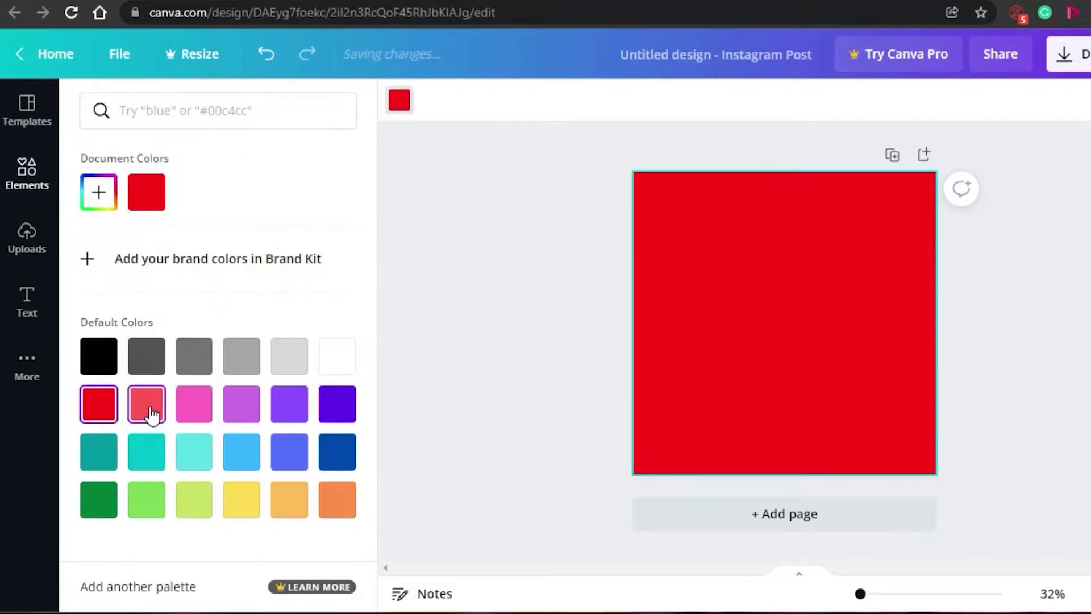
{"action": "left_click", "coordinate": [151, 415]}
{"action": "left_click", "coordinate": [507, 271]}
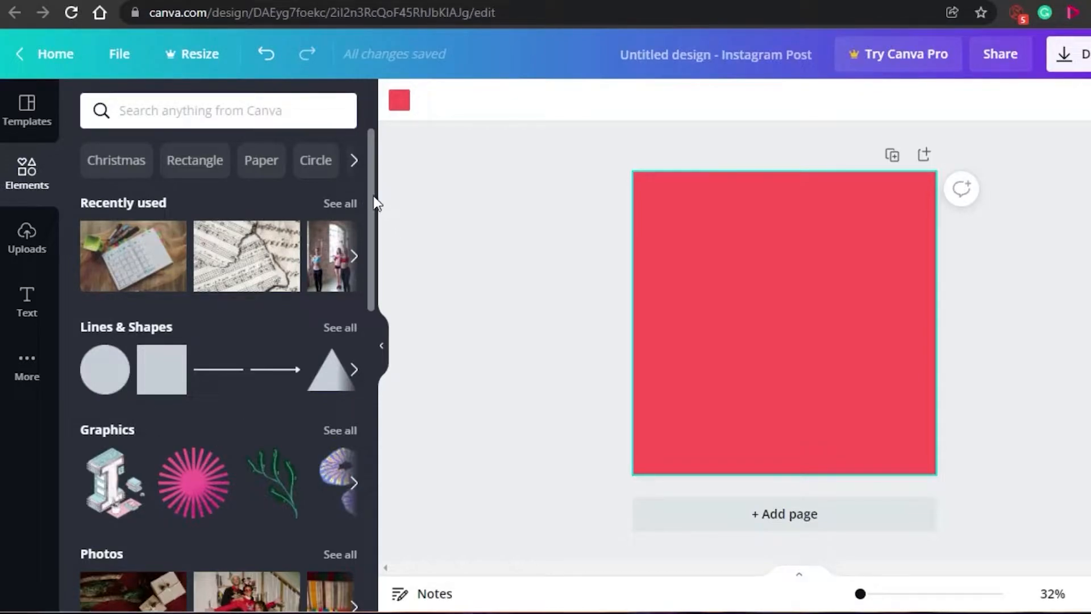
Add the trending photo of striped woven textiles and place it in the page's lower-left corner
{"action": "scroll", "coordinate": [375, 204], "scroll_direction": "down", "scroll_amount": 2}
{"action": "scroll", "coordinate": [377, 375], "scroll_direction": "down", "scroll_amount": 8}
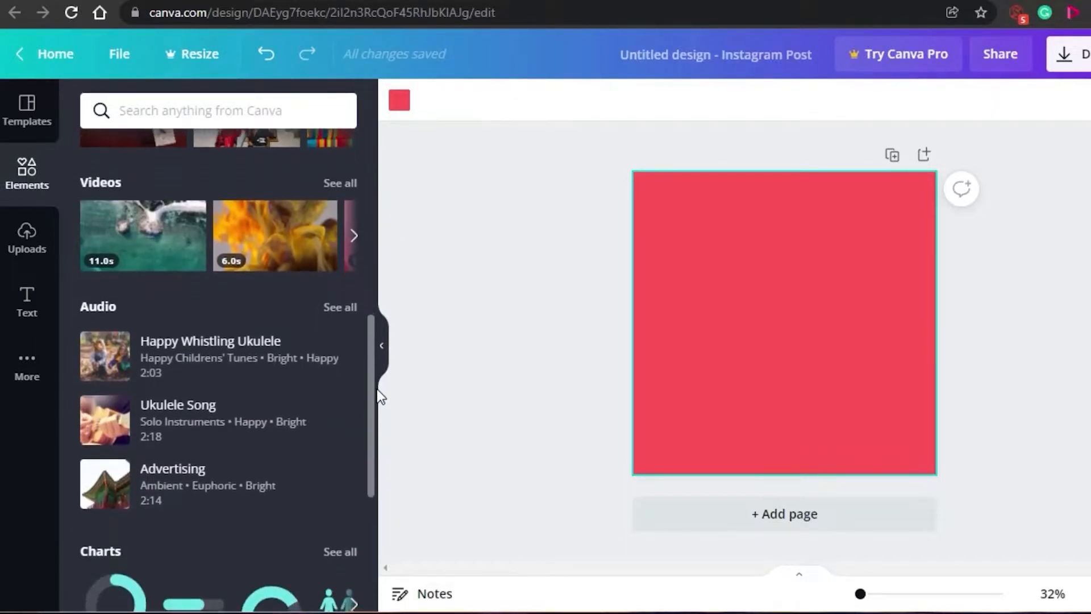
{"action": "left_click_drag", "start_coordinate": [373, 390], "coordinate": [378, 292]}
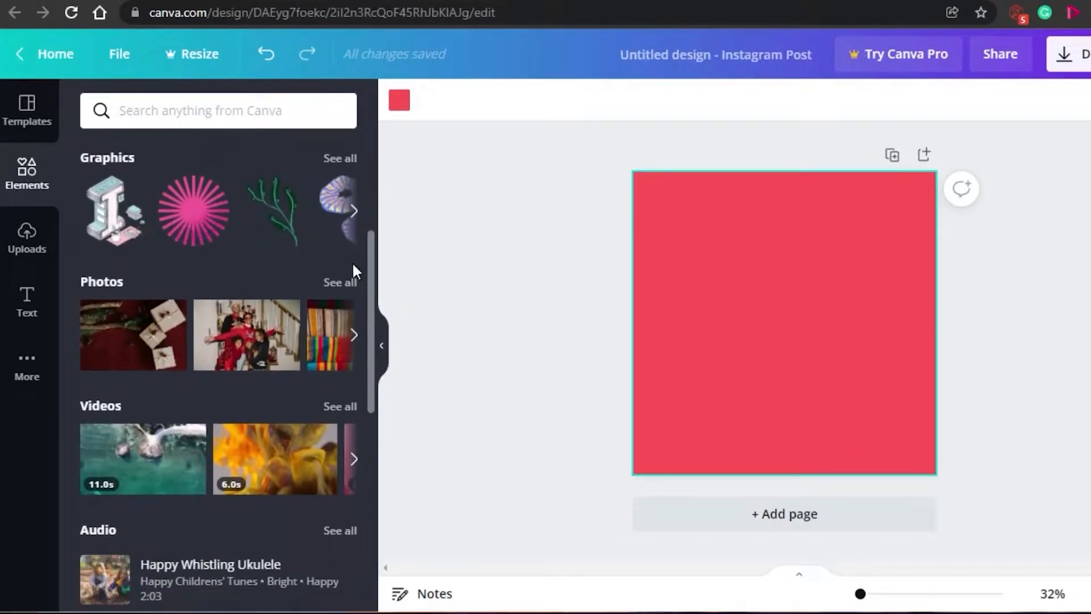
{"action": "left_click", "coordinate": [347, 287]}
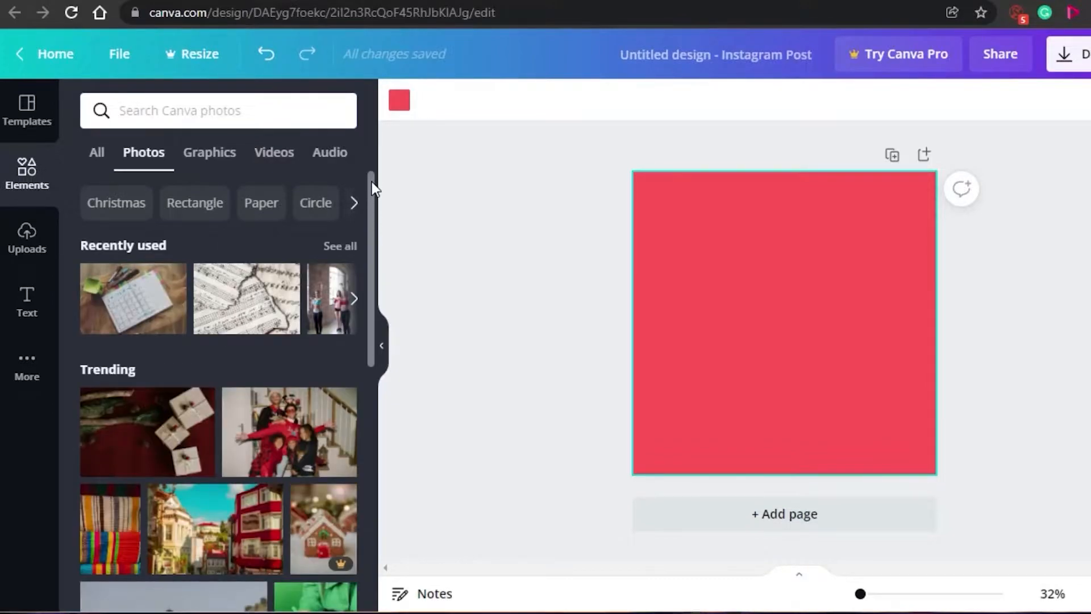
{"action": "left_click_drag", "start_coordinate": [372, 189], "coordinate": [375, 294]}
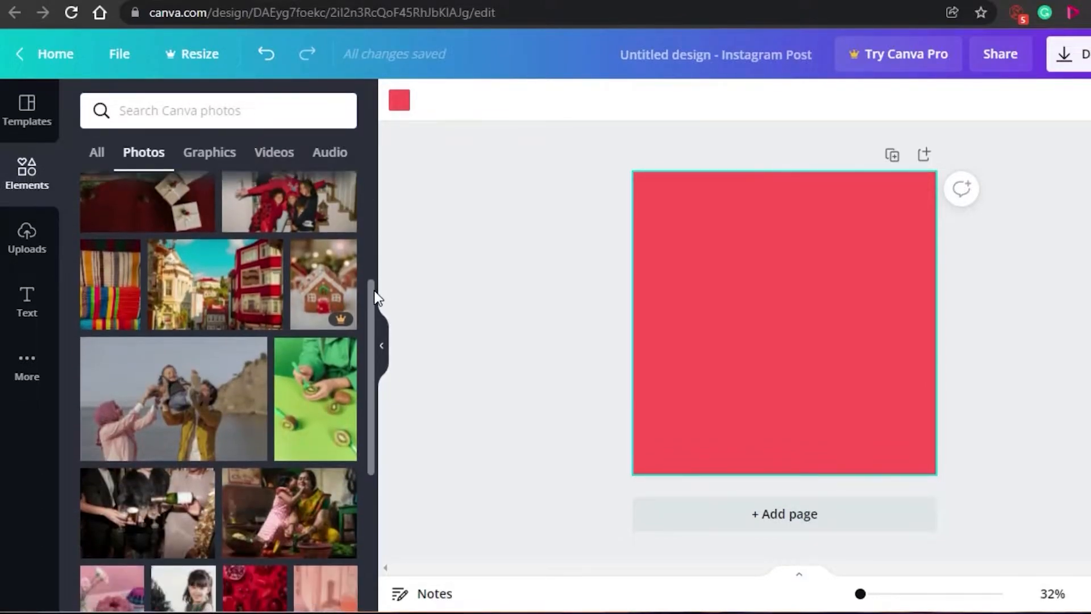
{"action": "left_click", "coordinate": [108, 281]}
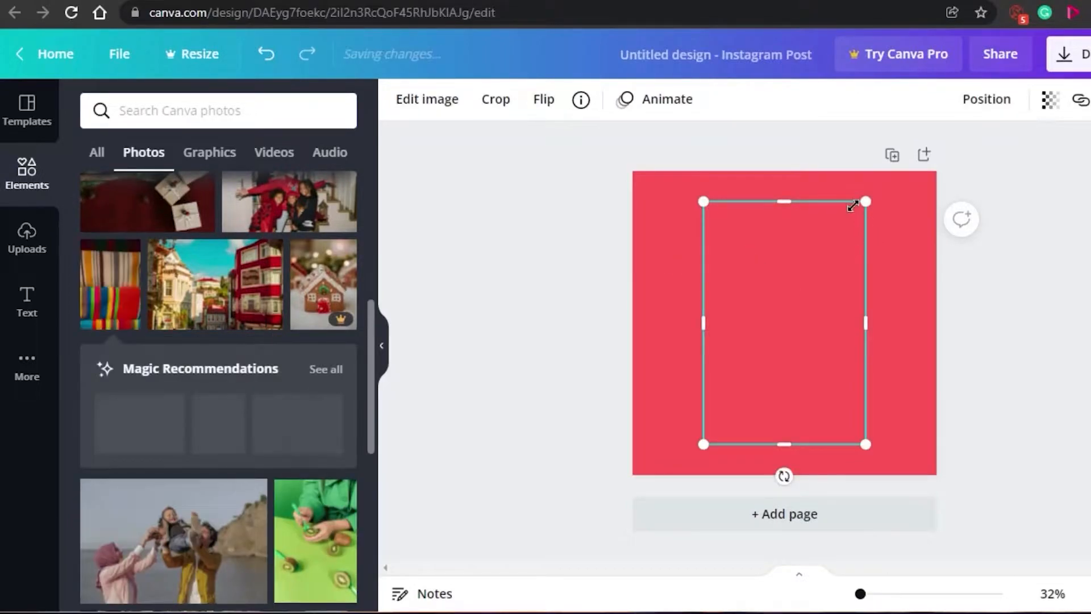
{"action": "mouse_move", "coordinate": [864, 203]}
{"action": "left_mouse_down"}
{"action": "mouse_move", "coordinate": [830, 305]}
{"action": "mouse_move", "coordinate": [869, 199]}
{"action": "left_mouse_up"}
{"action": "left_click_drag", "start_coordinate": [765, 368], "coordinate": [686, 441]}
{"action": "left_click", "coordinate": [681, 238]}
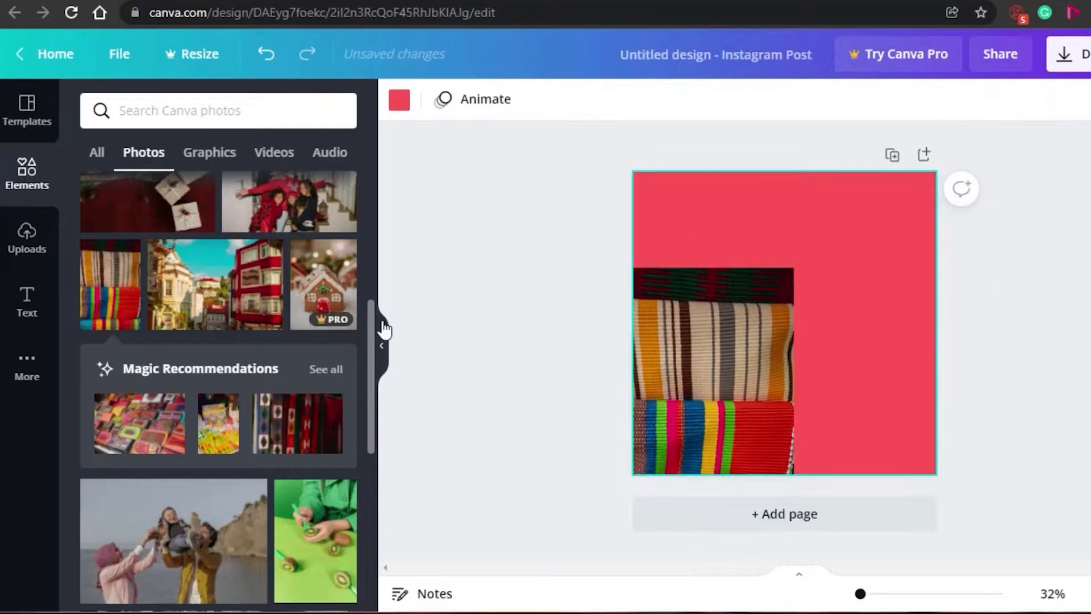
Add the photo of the girl in a green dress beside a Christmas tree to the page
{"action": "left_click_drag", "start_coordinate": [373, 314], "coordinate": [375, 480]}
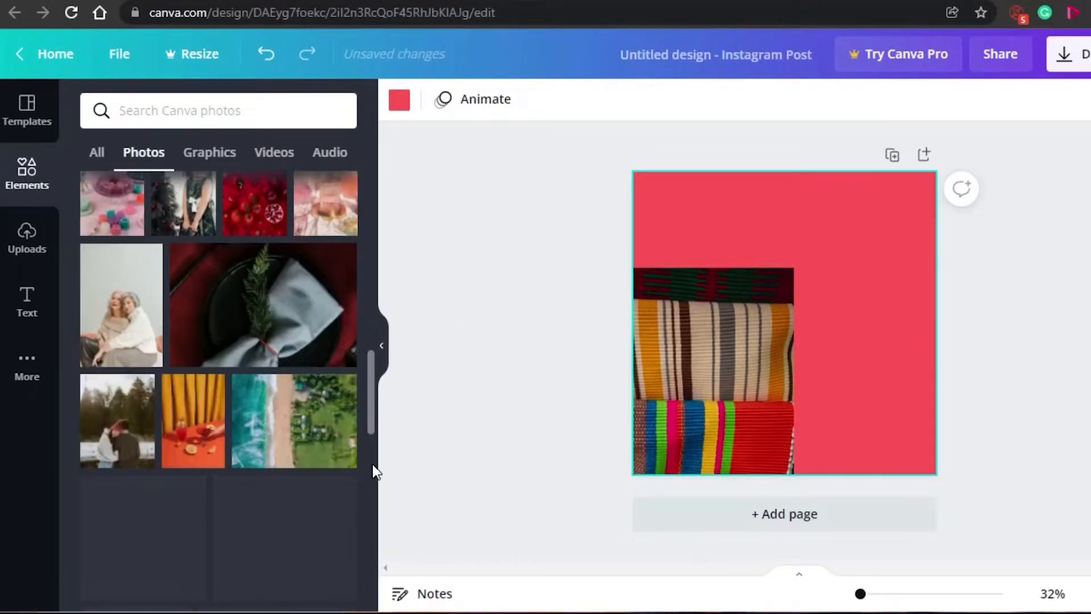
{"action": "scroll", "coordinate": [373, 455], "scroll_direction": "up", "scroll_amount": 2}
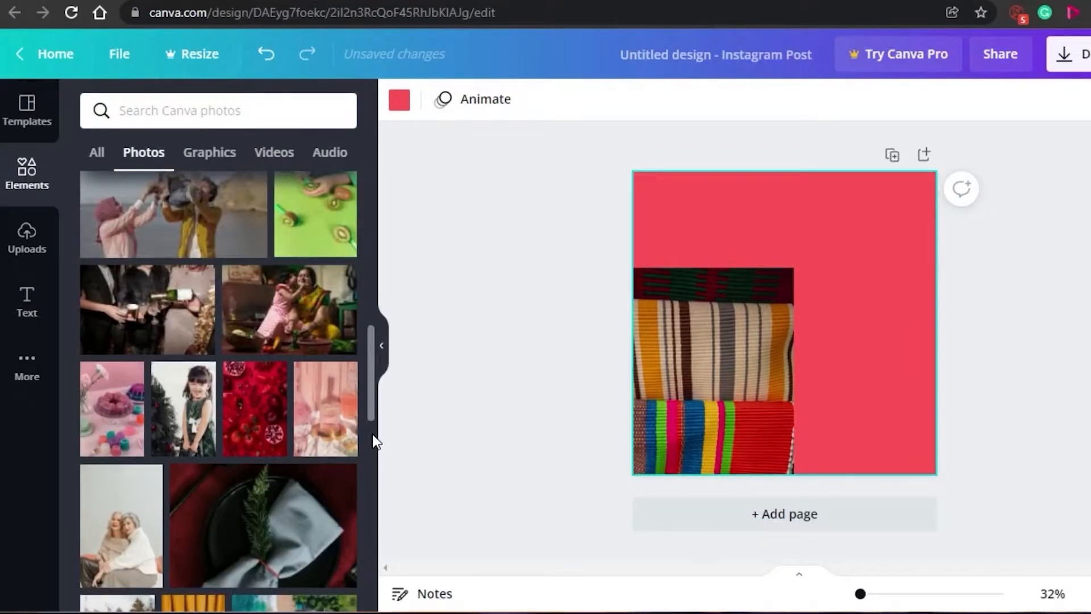
{"action": "left_click", "coordinate": [195, 418]}
{"action": "left_click", "coordinate": [909, 332]}
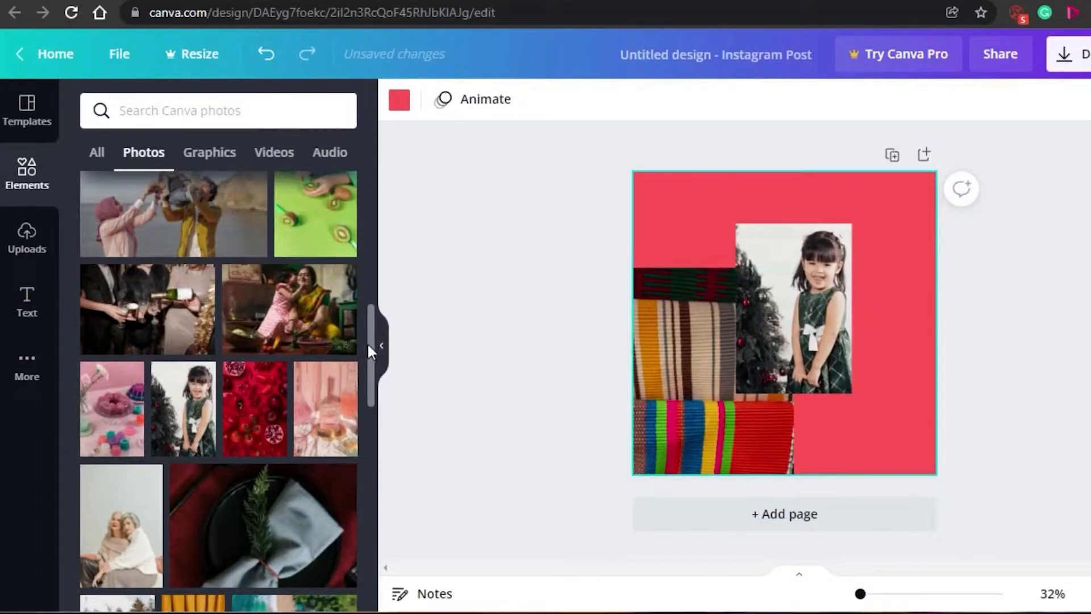
Place the featured lotus graphic in the page's lower-right corner and a pink leaf graphic behind the girl's photo
{"action": "left_click_drag", "start_coordinate": [370, 350], "coordinate": [385, 136]}
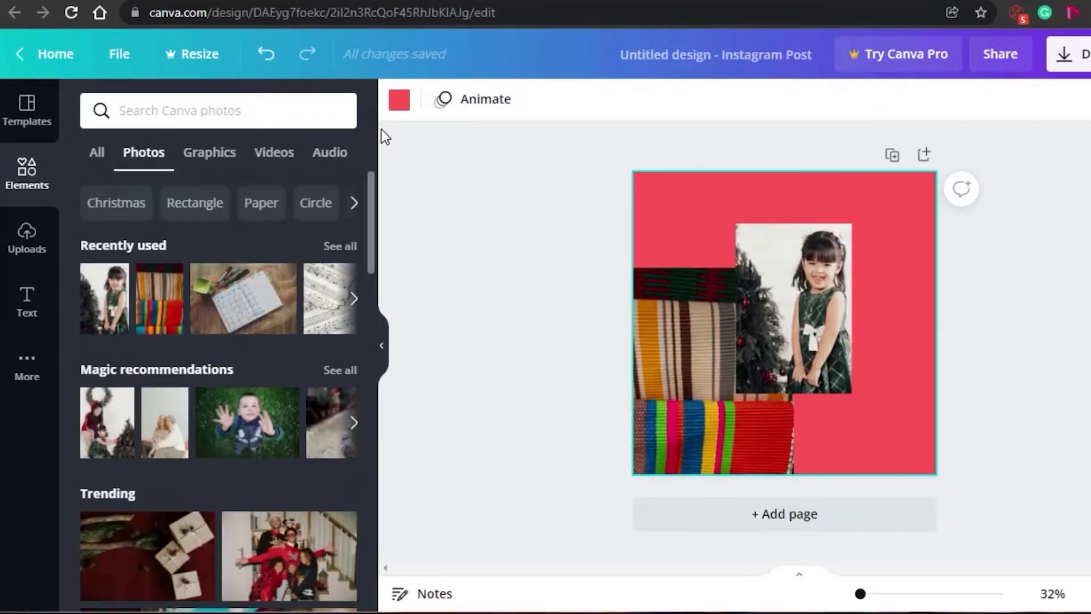
{"action": "left_click", "coordinate": [195, 159]}
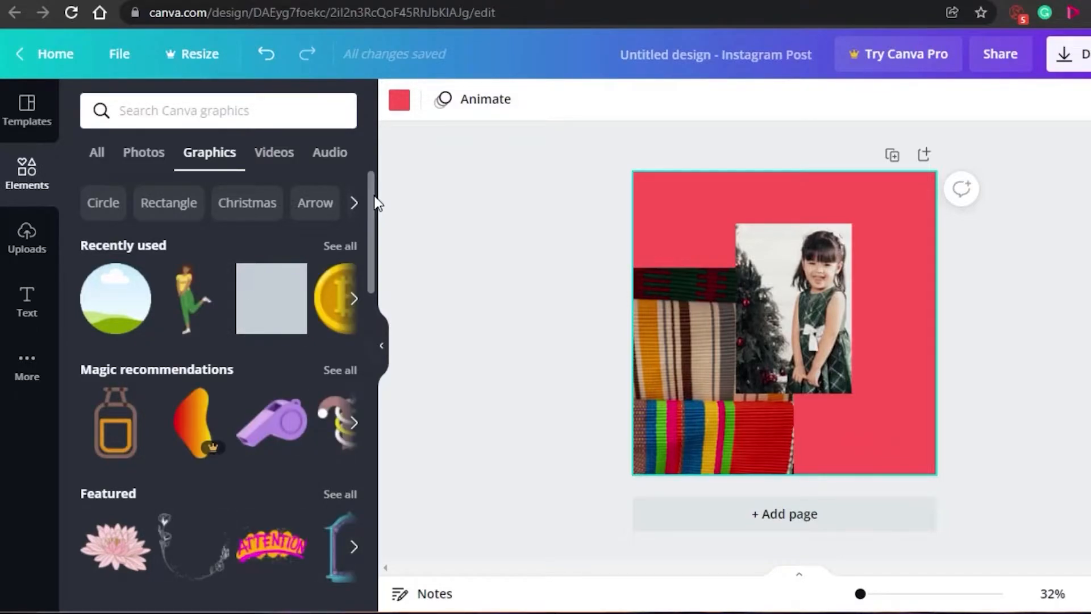
{"action": "left_click_drag", "start_coordinate": [374, 196], "coordinate": [366, 224]}
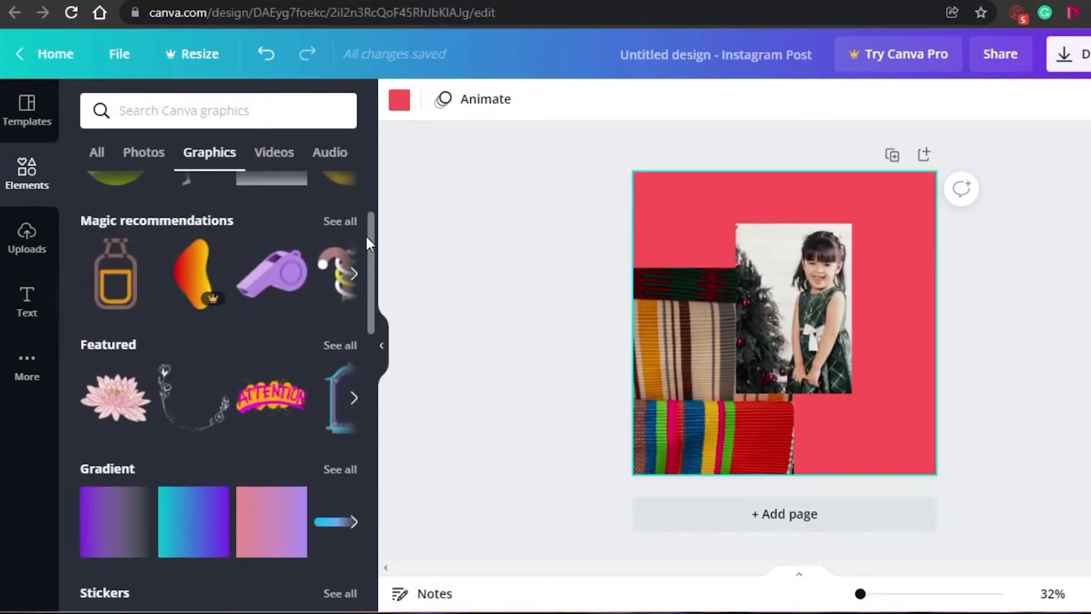
{"action": "left_click", "coordinate": [115, 409]}
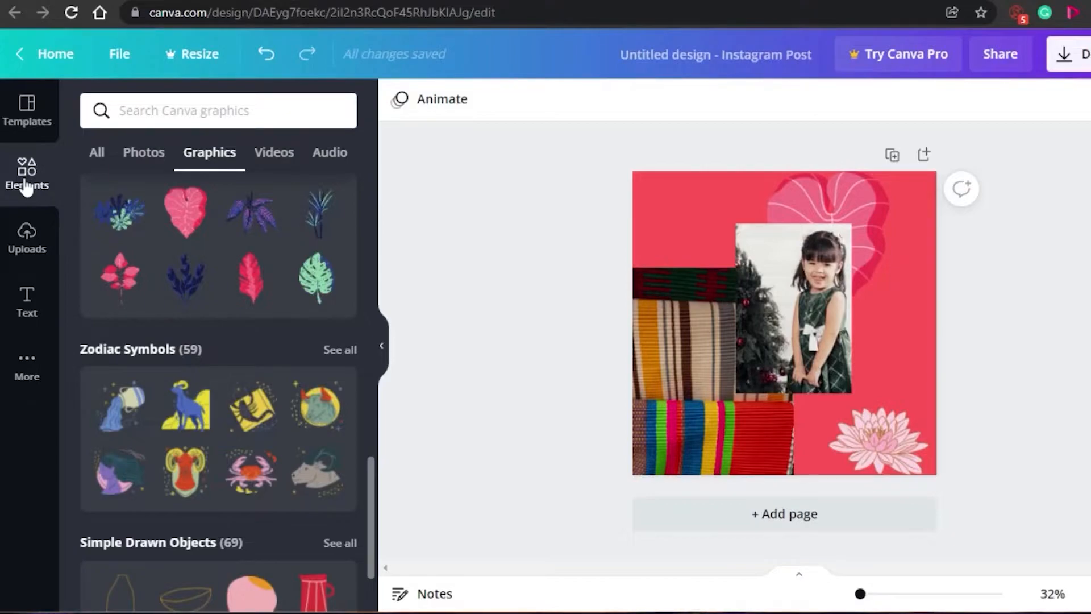
Add a circle shape to the page and recolour it with the medium pink from the document colours
{"action": "left_click", "coordinate": [26, 184]}
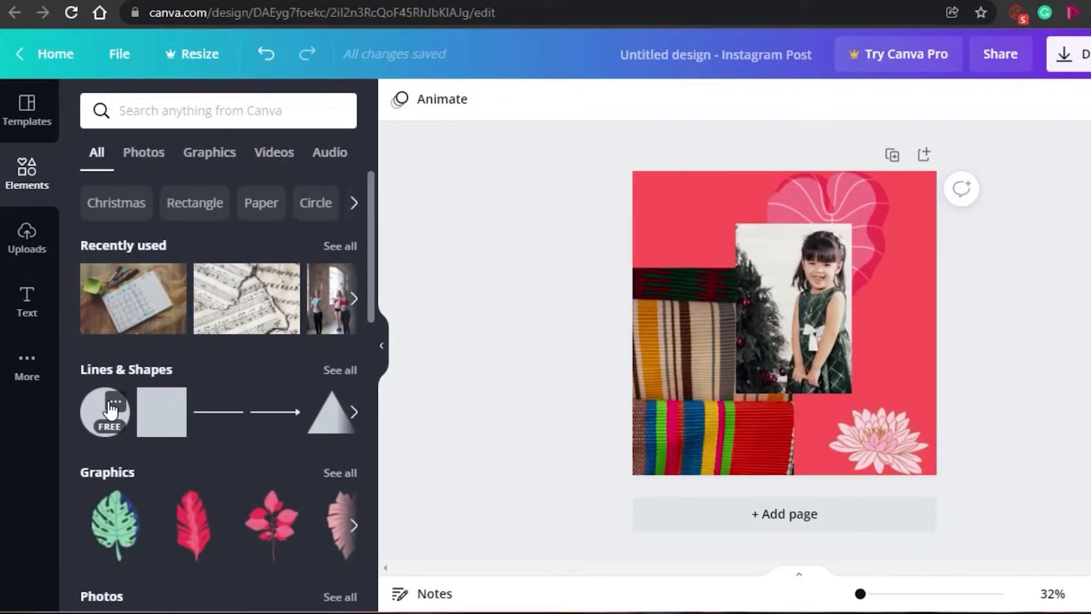
{"action": "left_click", "coordinate": [91, 419]}
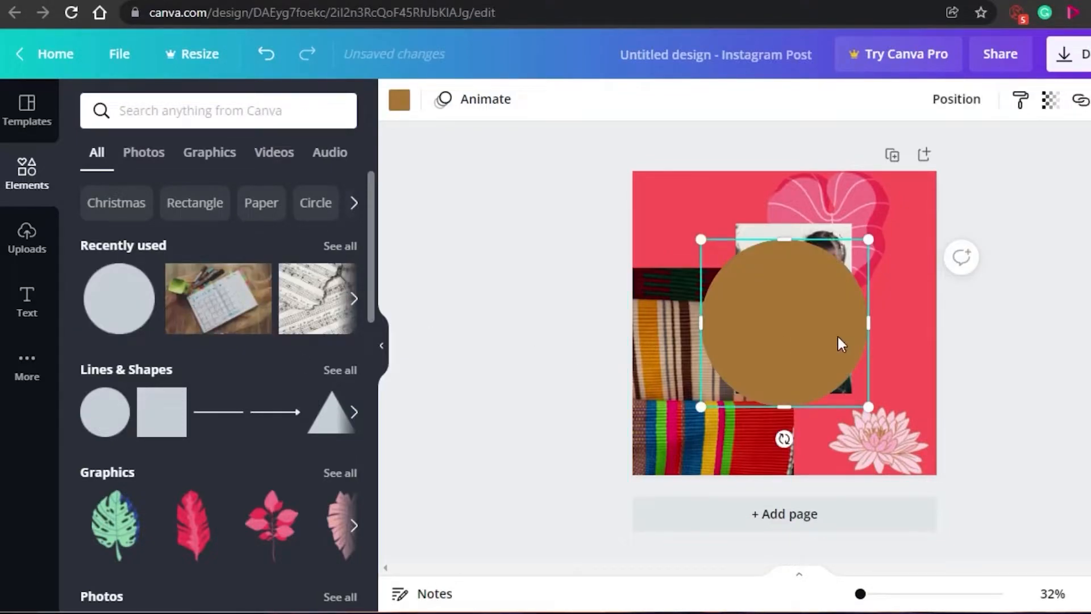
{"action": "left_click", "coordinate": [398, 101]}
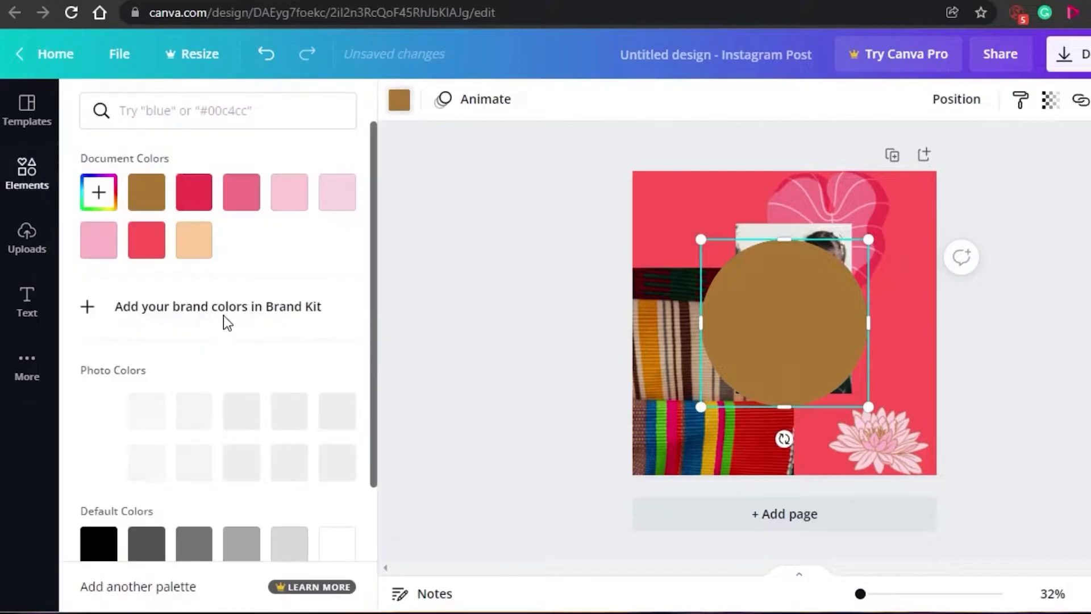
{"action": "left_click", "coordinate": [247, 196]}
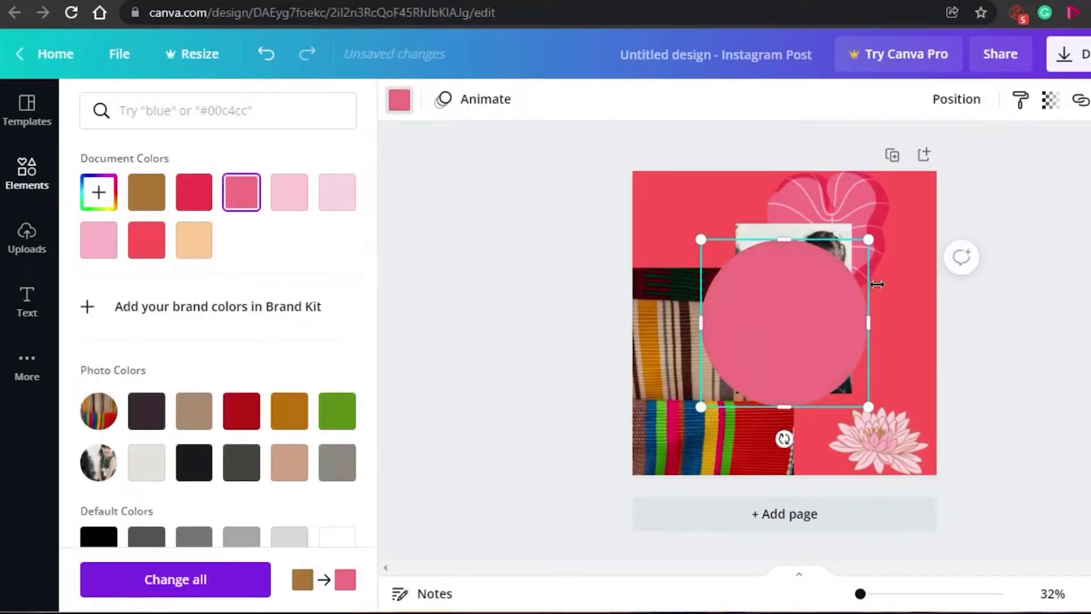
Shrink the pink circle, move it over the lotus in the page's lower-right corner, and send it backward behind the flower
{"action": "left_click_drag", "start_coordinate": [867, 246], "coordinate": [802, 324]}
{"action": "left_click_drag", "start_coordinate": [750, 377], "coordinate": [881, 447]}
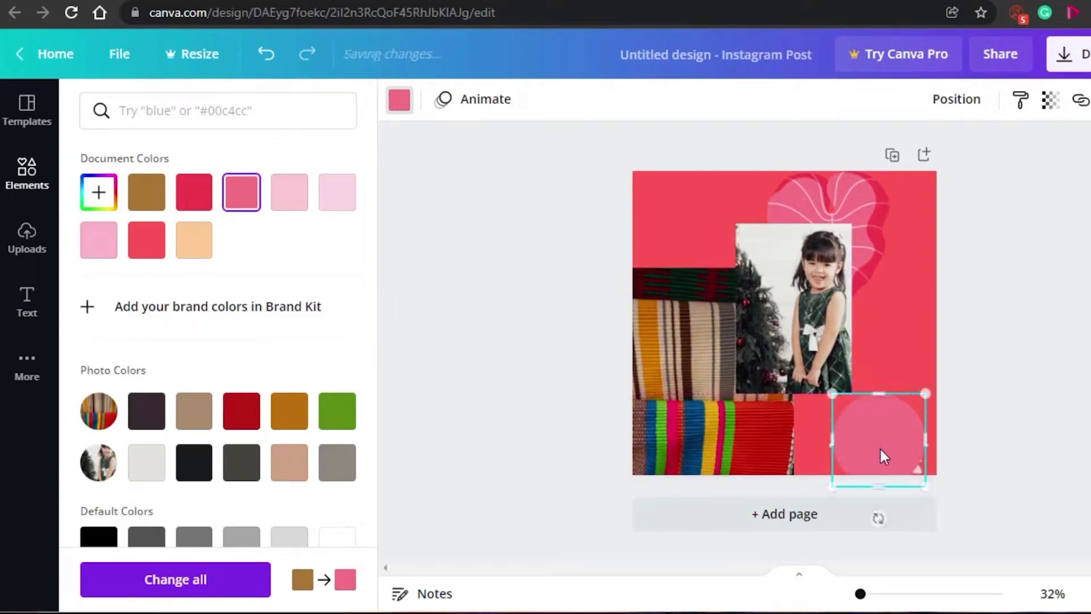
{"action": "right_click", "coordinate": [880, 447]}
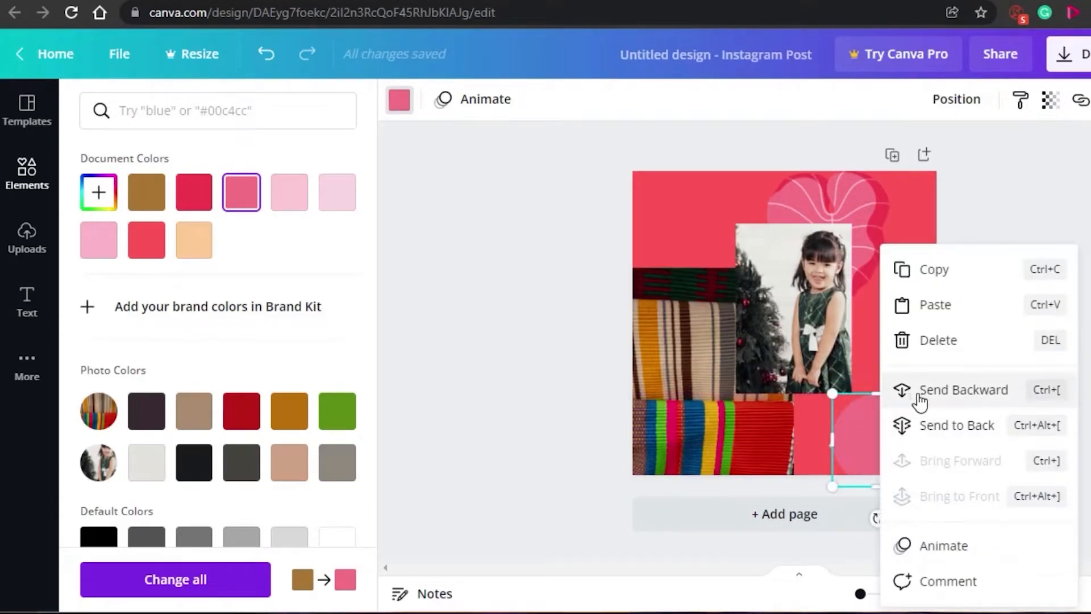
{"action": "left_click", "coordinate": [921, 398]}
{"action": "left_click", "coordinate": [980, 329]}
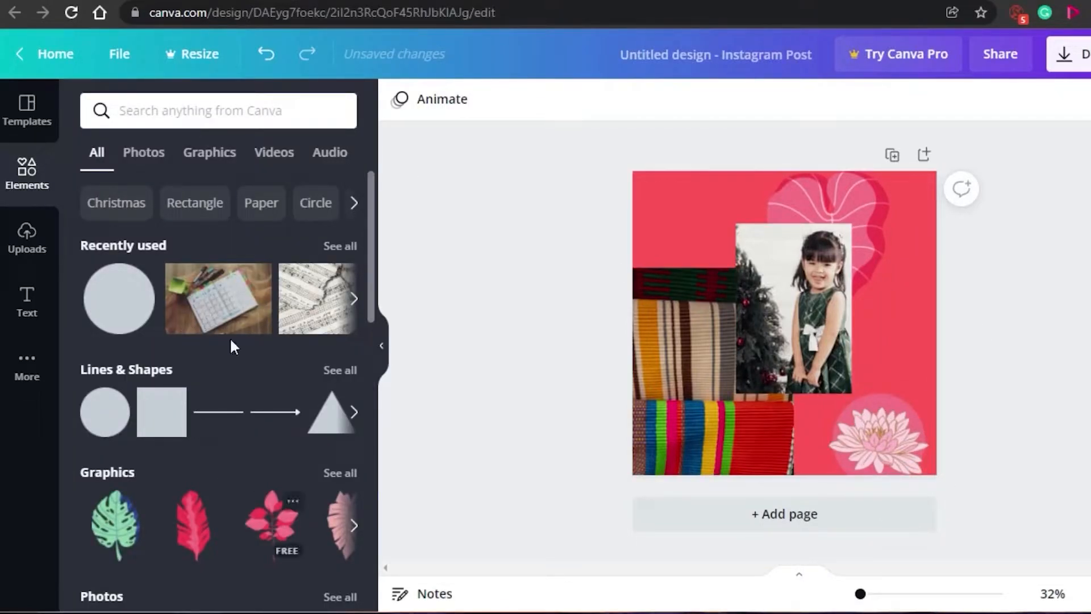
Look through the remaining element categories and the available text styles and font combinations
{"action": "left_click_drag", "start_coordinate": [370, 197], "coordinate": [380, 481]}
{"action": "left_click_drag", "start_coordinate": [377, 472], "coordinate": [394, 330]}
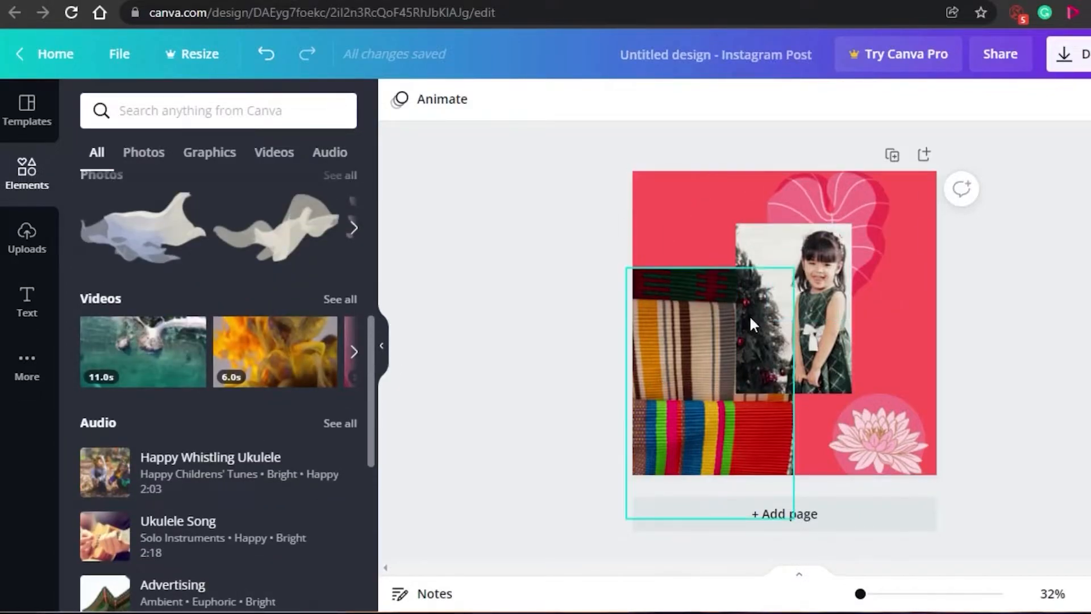
{"action": "left_click", "coordinate": [25, 298]}
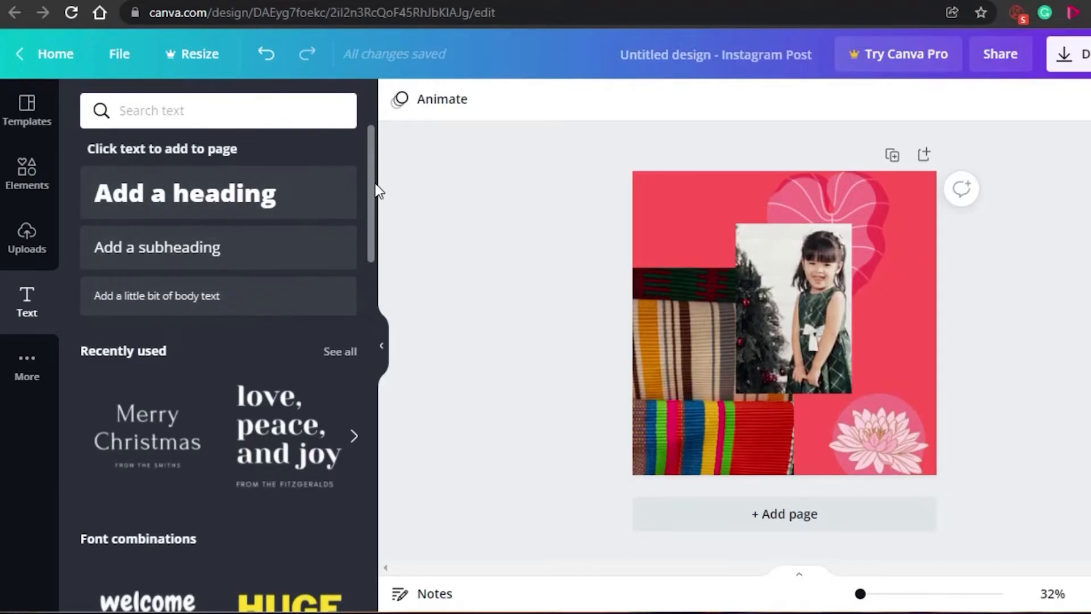
{"action": "left_click_drag", "start_coordinate": [372, 178], "coordinate": [382, 477]}
{"action": "mouse_move", "coordinate": [379, 386]}
{"action": "left_mouse_down"}
{"action": "mouse_move", "coordinate": [377, 187]}
{"action": "mouse_move", "coordinate": [393, 396]}
{"action": "left_mouse_up"}
{"action": "left_click_drag", "start_coordinate": [400, 263], "coordinate": [401, 158]}
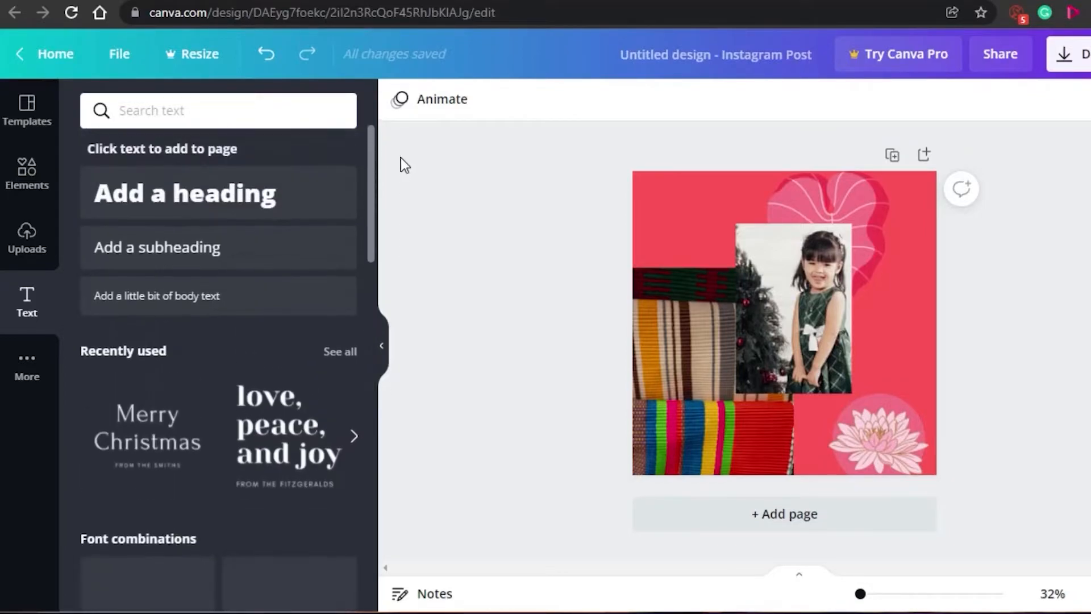
Add a heading to the page and widen its text box past the page's right edge
{"action": "left_click", "coordinate": [235, 200]}
{"action": "double_click", "coordinate": [878, 325]}
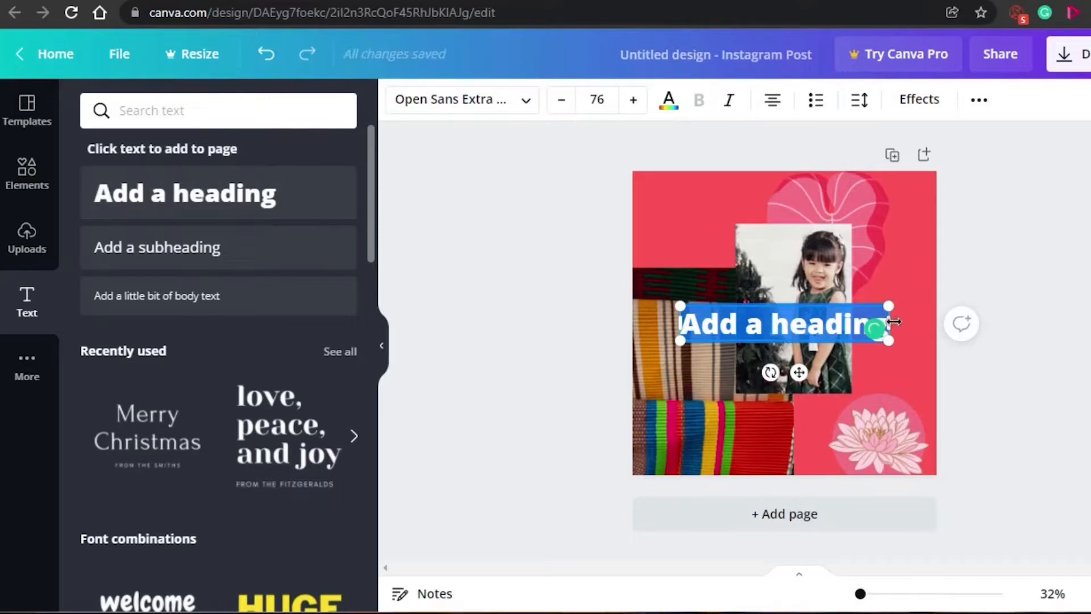
{"action": "left_click_drag", "start_coordinate": [894, 322], "coordinate": [1027, 322]}
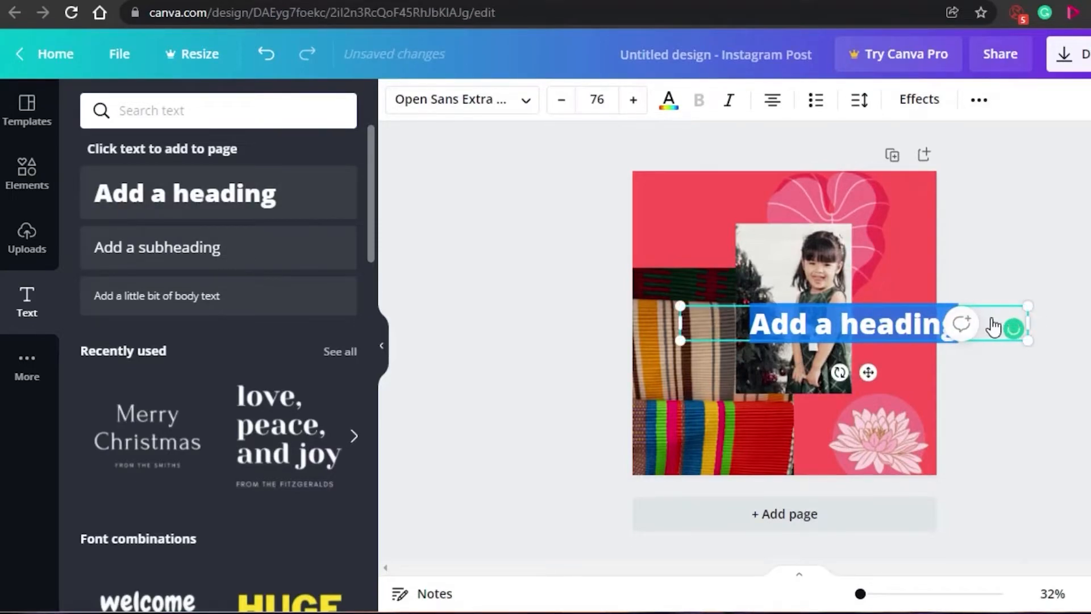
Replace the heading's text with "MERRY CHRISTMAS" and move it to the top of the page above the girl's photo
{"action": "left_click", "coordinate": [991, 315]}
{"action": "key", "text": "BackSpace"}
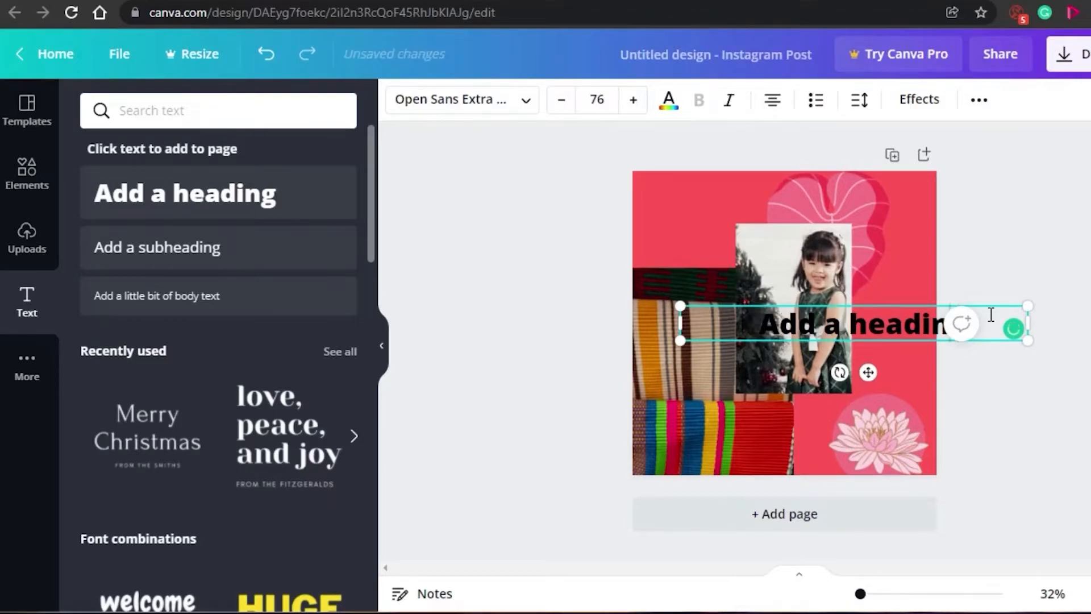
{"action": "key", "text": "BackSpace"}
{"action": "key", "text": "BackSpace"}
{"action": "key", "text": "BackSpace"}
{"action": "key", "text": "BackSpace"}
{"action": "key", "text": "BackSpace"}
{"action": "key", "text": "BackSpace"}
{"action": "key", "text": "BackSpace"}
{"action": "key", "text": "BackSpace"}
{"action": "key", "text": "BackSpace"}
{"action": "key", "text": "BackSpace"}
{"action": "key", "text": "BackSpace"}
{"action": "key", "text": "BackSpace"}
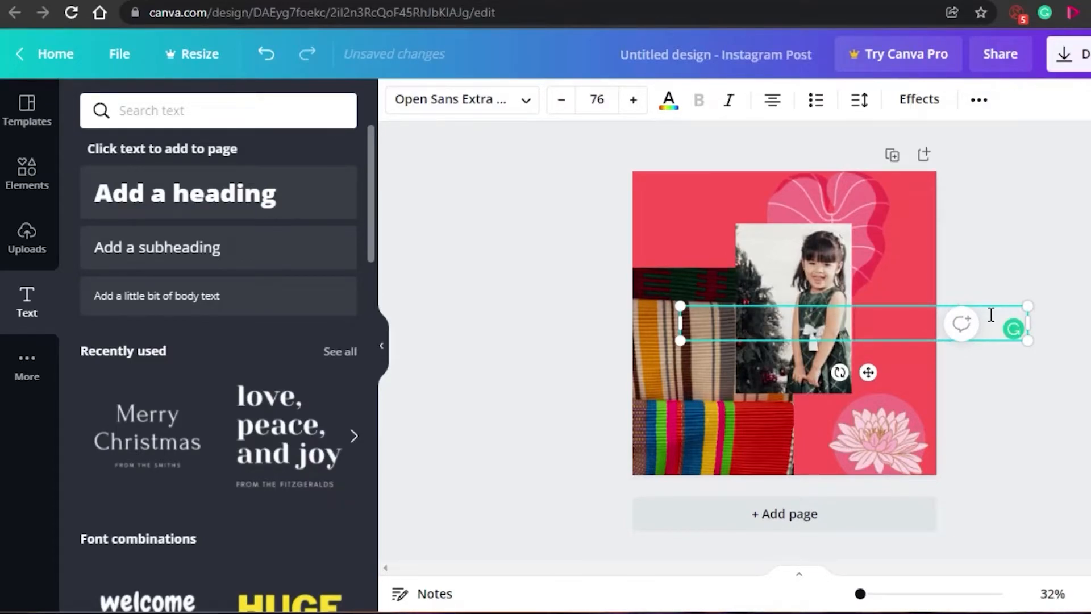
{"action": "type", "text": "MERRY CHRISTMAS"}
{"action": "left_click_drag", "start_coordinate": [887, 321], "coordinate": [840, 225]}
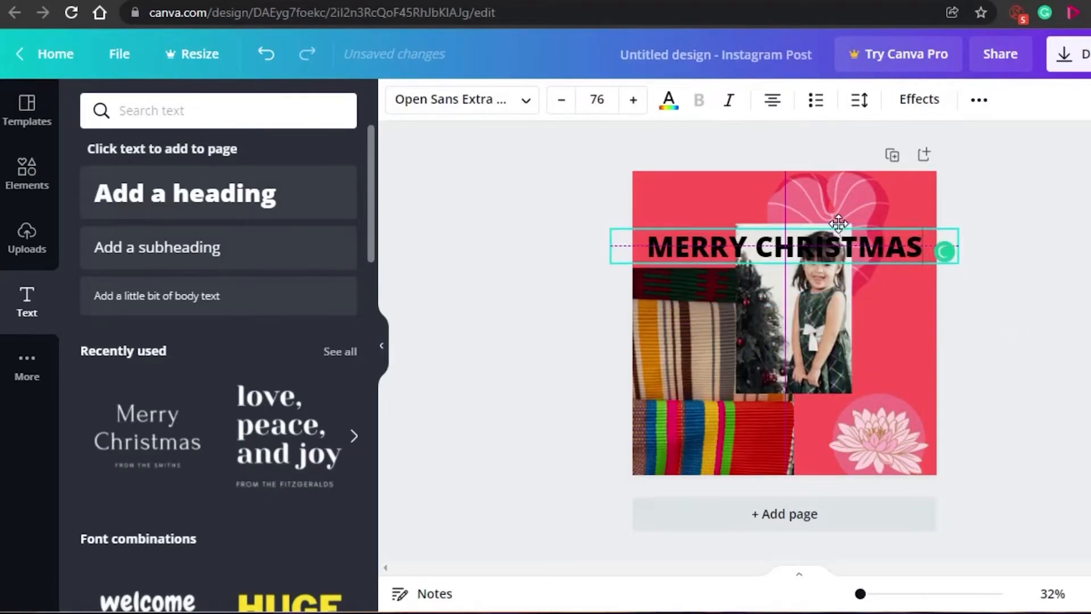
{"action": "left_click_drag", "start_coordinate": [765, 227], "coordinate": [785, 193]}
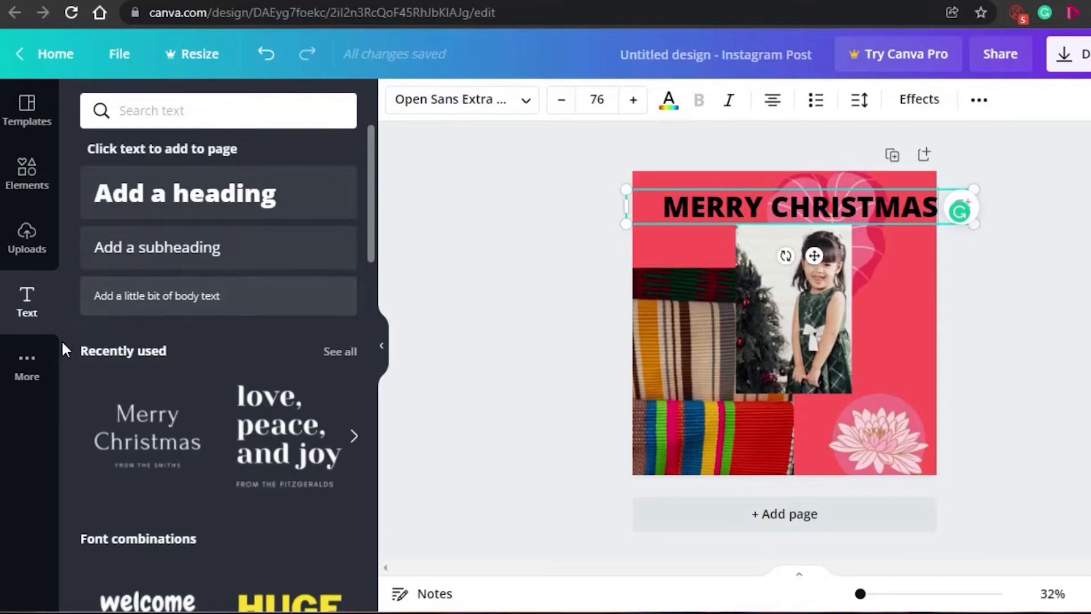
Examine the additional Canva content and the apps and integrations, and return to the text options
{"action": "left_click", "coordinate": [22, 366]}
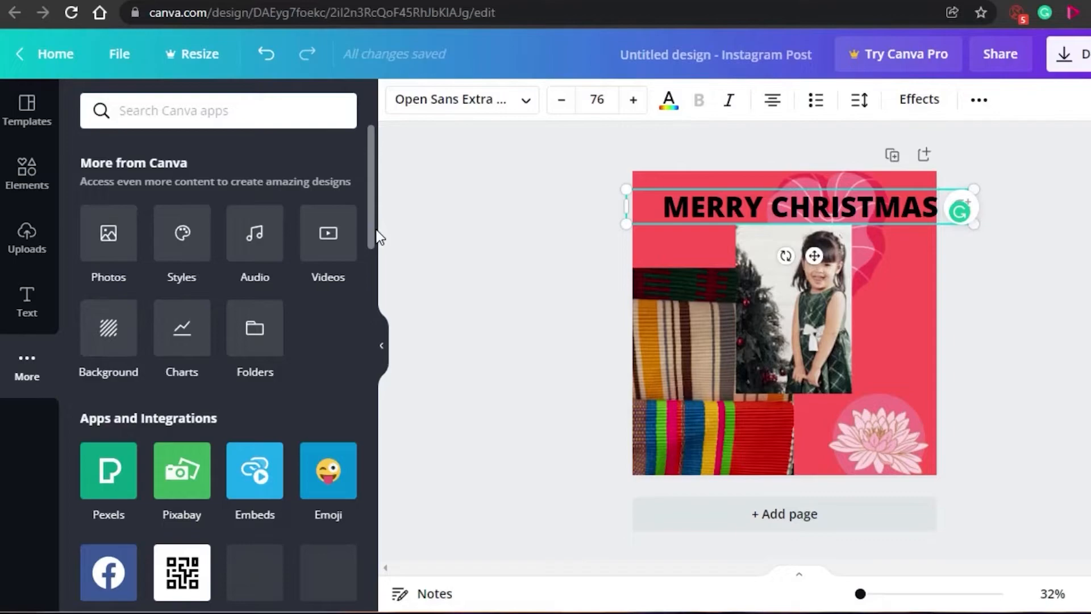
{"action": "scroll", "coordinate": [368, 174], "scroll_direction": "down", "scroll_amount": 3}
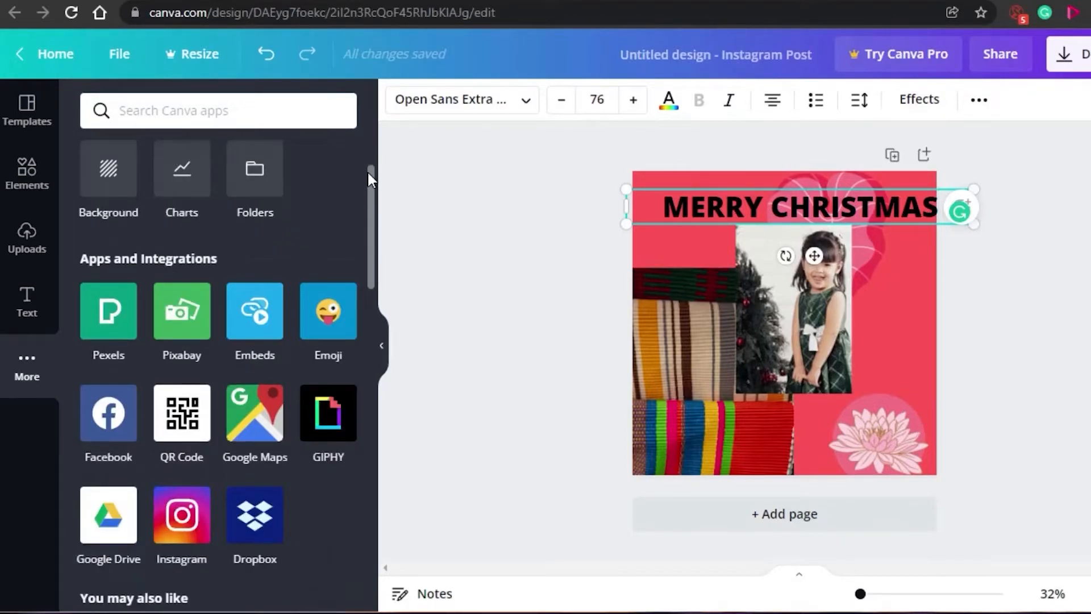
{"action": "mouse_move", "coordinate": [369, 174]}
{"action": "left_mouse_down"}
{"action": "mouse_move", "coordinate": [391, 460]}
{"action": "mouse_move", "coordinate": [373, 460]}
{"action": "mouse_move", "coordinate": [377, 537]}
{"action": "mouse_move", "coordinate": [397, 117]}
{"action": "left_mouse_up"}
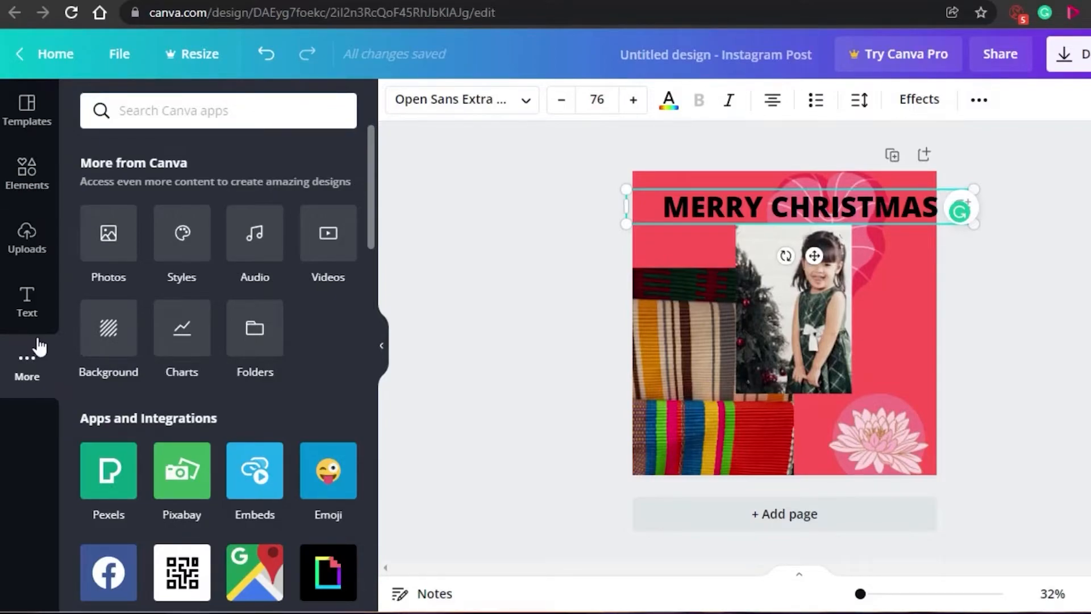
{"action": "left_click", "coordinate": [28, 307]}
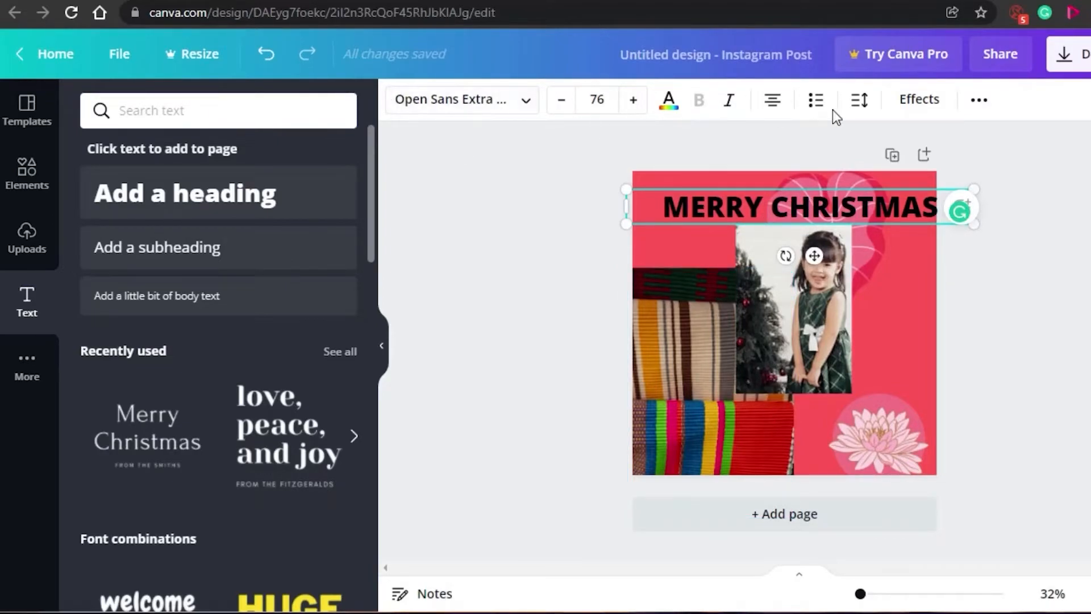
Change the MERRY CHRISTMAS heading's font to Shrikhand and look through the other available fonts
{"action": "left_click", "coordinate": [526, 102]}
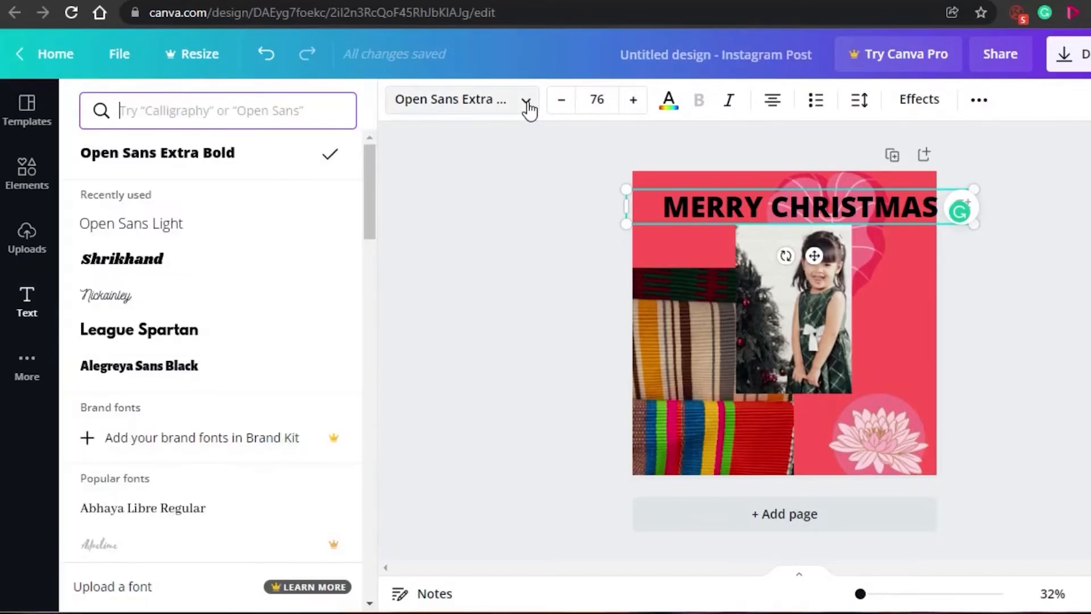
{"action": "left_click", "coordinate": [162, 277]}
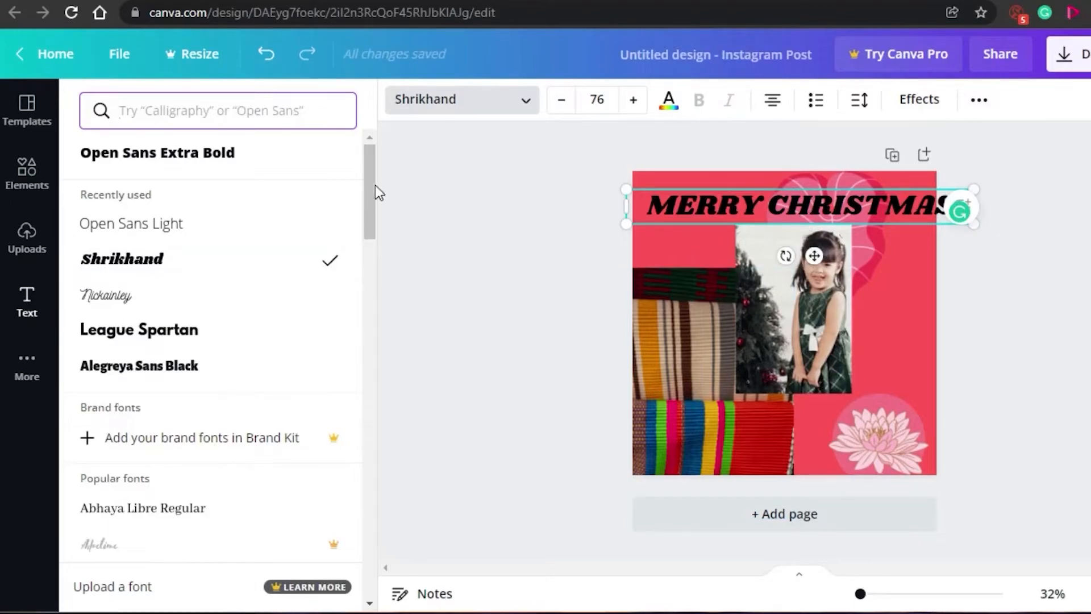
{"action": "mouse_move", "coordinate": [370, 185]}
{"action": "left_mouse_down"}
{"action": "mouse_move", "coordinate": [378, 472]}
{"action": "mouse_move", "coordinate": [367, 194]}
{"action": "left_mouse_up"}
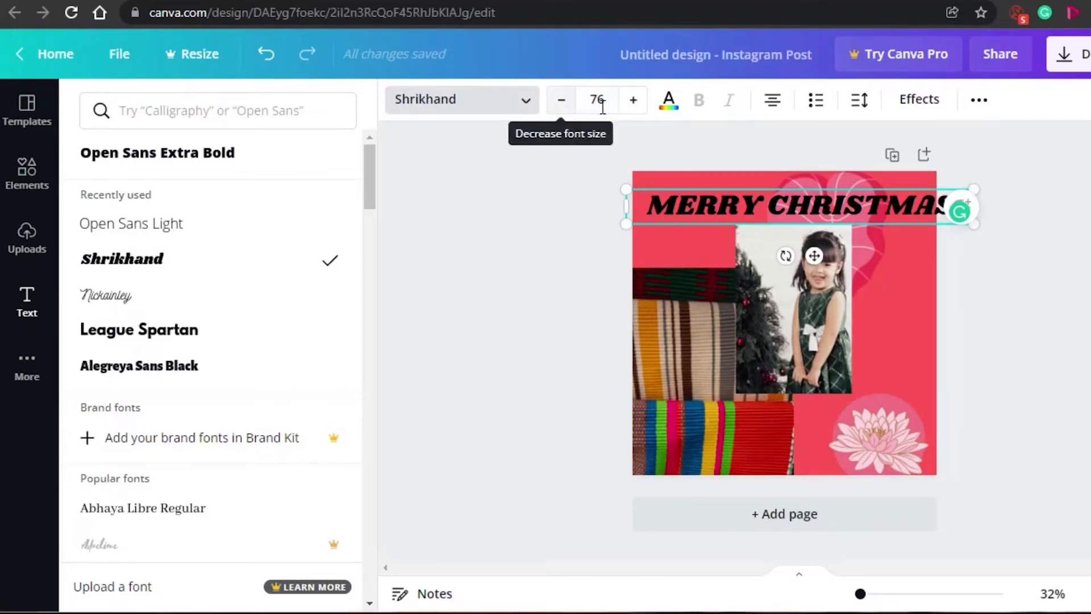
Increase the heading's font size to 88
{"action": "left_click", "coordinate": [634, 104]}
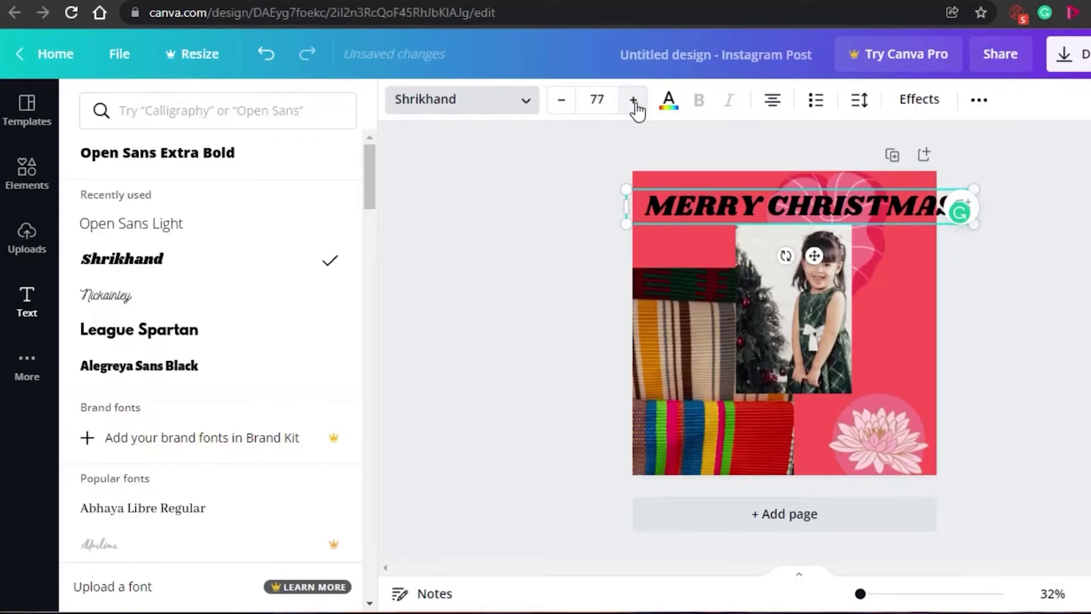
{"action": "left_click", "coordinate": [635, 102]}
{"action": "left_click", "coordinate": [634, 101]}
{"action": "left_click", "coordinate": [634, 101]}
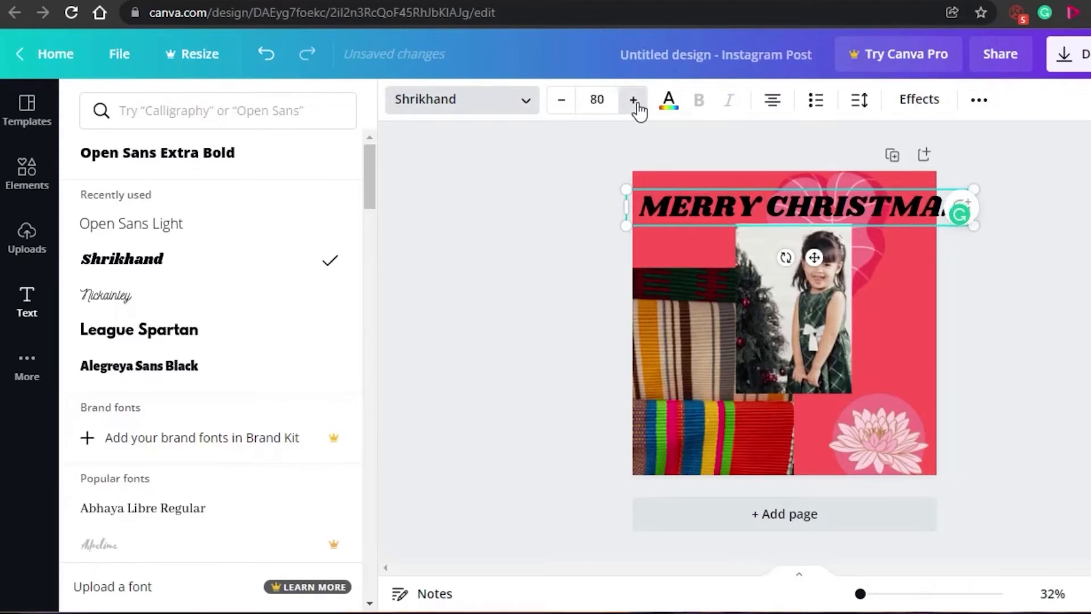
{"action": "left_click", "coordinate": [634, 102]}
{"action": "left_click", "coordinate": [635, 103]}
{"action": "left_click", "coordinate": [634, 102]}
{"action": "left_click", "coordinate": [634, 103]}
{"action": "left_click", "coordinate": [635, 102]}
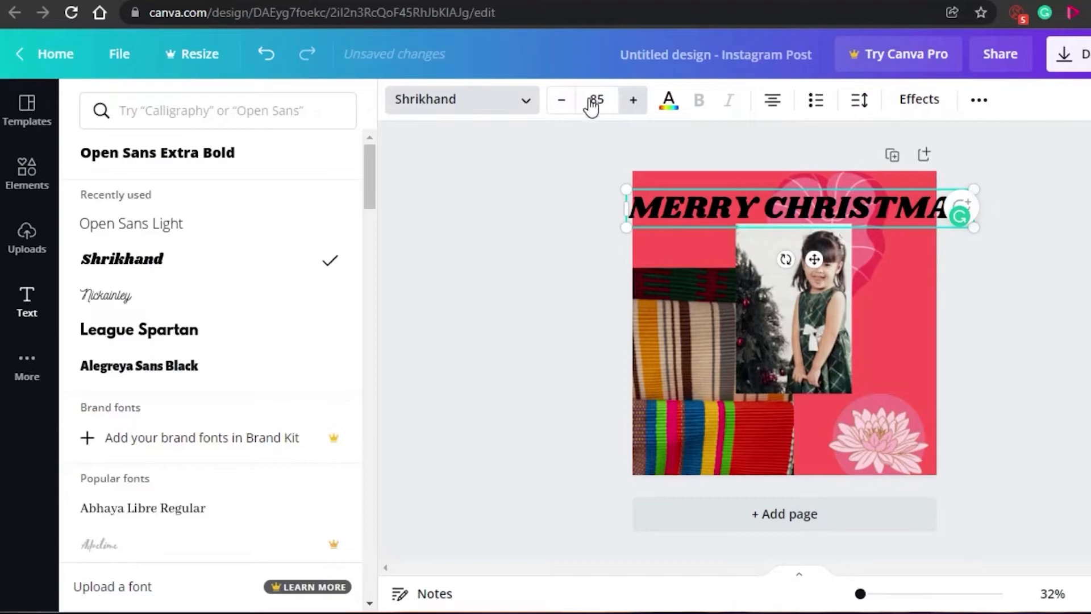
{"action": "left_click", "coordinate": [633, 101]}
{"action": "left_click", "coordinate": [633, 101]}
{"action": "left_click", "coordinate": [633, 101]}
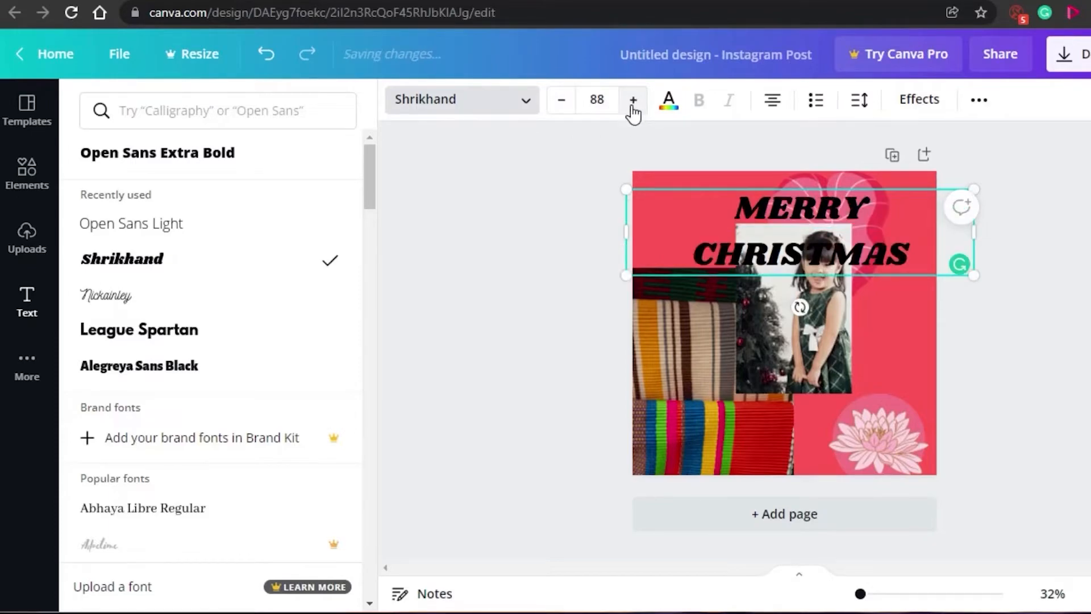
Reduce the heading's font size to 69 so it fits on one line
{"action": "left_click", "coordinate": [563, 101]}
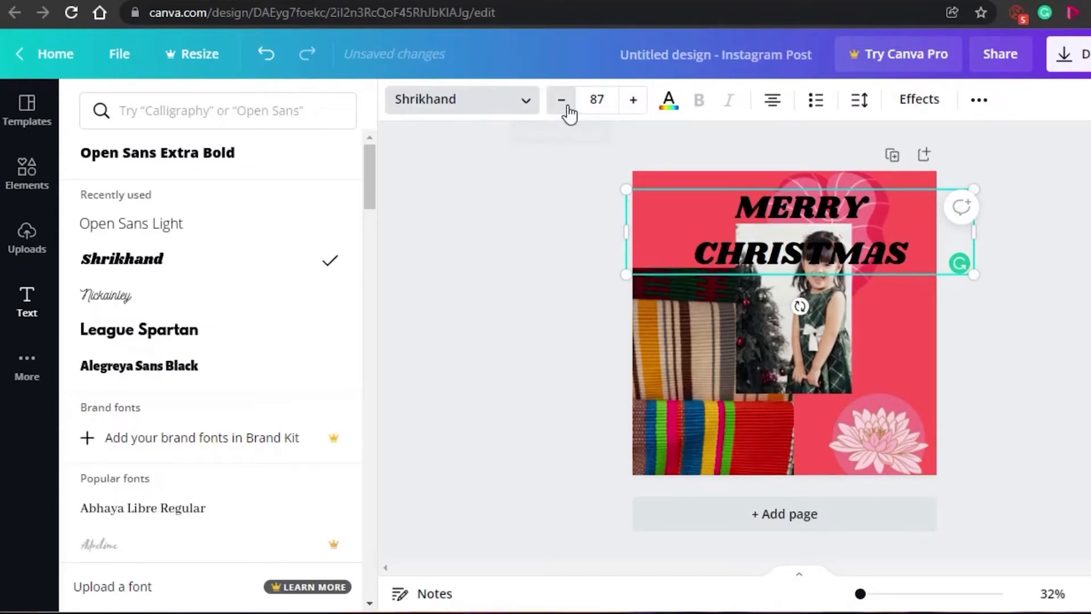
{"action": "left_click", "coordinate": [562, 102]}
{"action": "left_click", "coordinate": [562, 101]}
{"action": "left_click", "coordinate": [562, 102]}
{"action": "left_click", "coordinate": [561, 102]}
{"action": "left_click", "coordinate": [562, 101]}
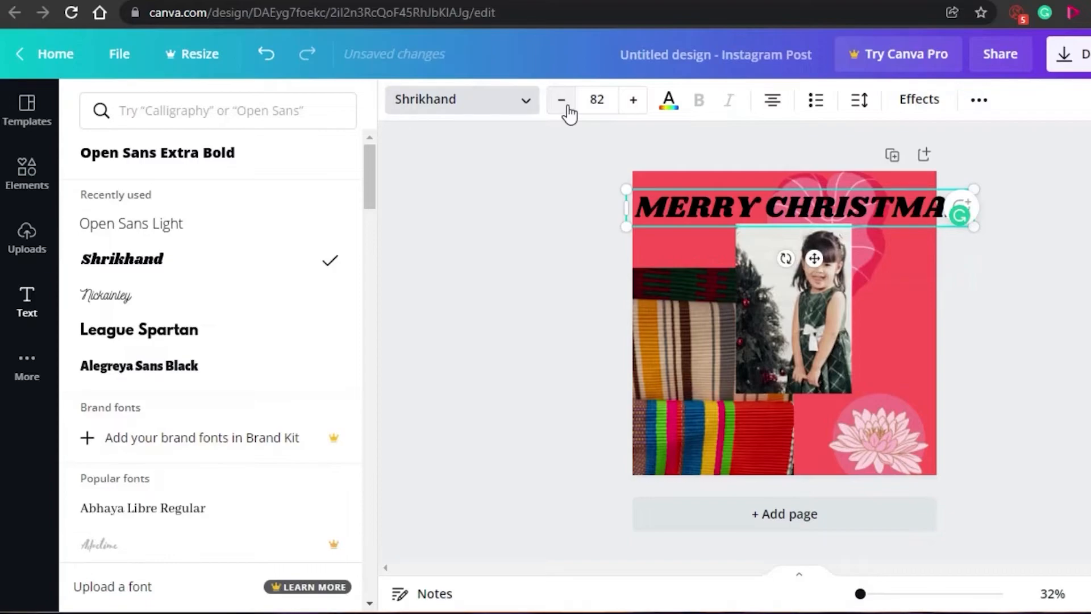
{"action": "left_click", "coordinate": [562, 101]}
{"action": "left_click", "coordinate": [561, 101]}
{"action": "left_click", "coordinate": [561, 102]}
{"action": "left_click", "coordinate": [561, 101]}
{"action": "left_click", "coordinate": [561, 101]}
{"action": "left_click", "coordinate": [562, 102]}
{"action": "left_click", "coordinate": [562, 101]}
{"action": "left_click", "coordinate": [562, 101]}
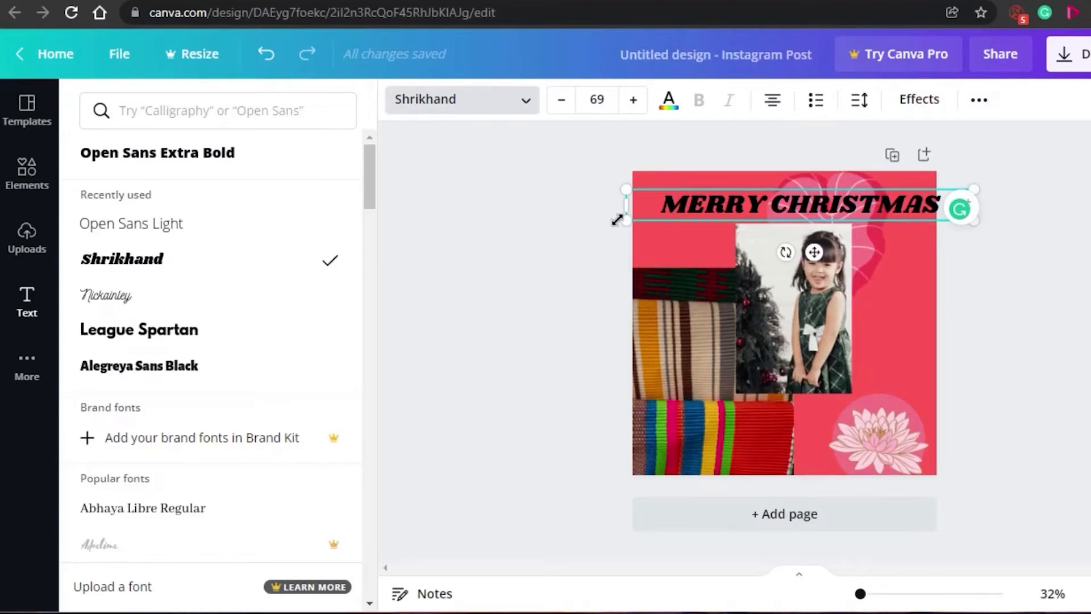
Scale the heading's text box to a font size of 66.4 and move the heading within the page's upper edge
{"action": "left_click_drag", "start_coordinate": [623, 223], "coordinate": [610, 266]}
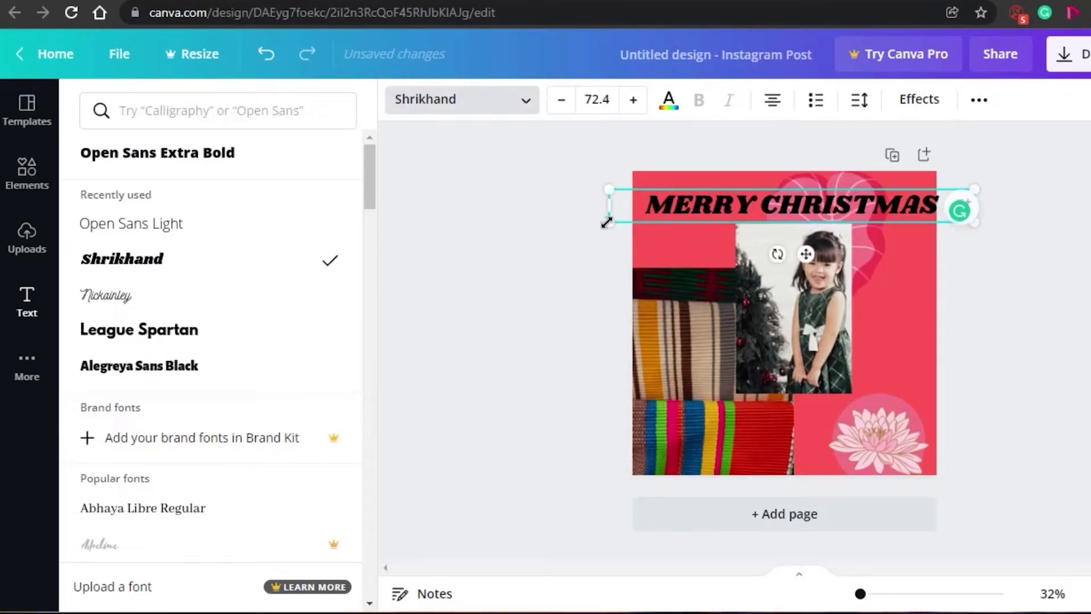
{"action": "left_click_drag", "start_coordinate": [787, 183], "coordinate": [786, 179]}
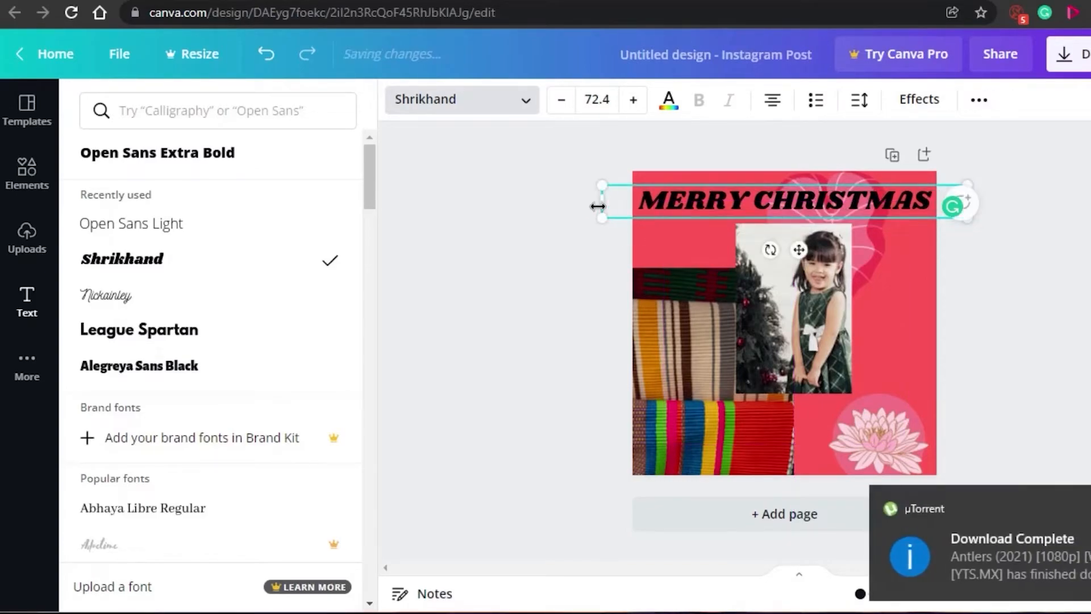
{"action": "left_click_drag", "start_coordinate": [603, 185], "coordinate": [632, 188]}
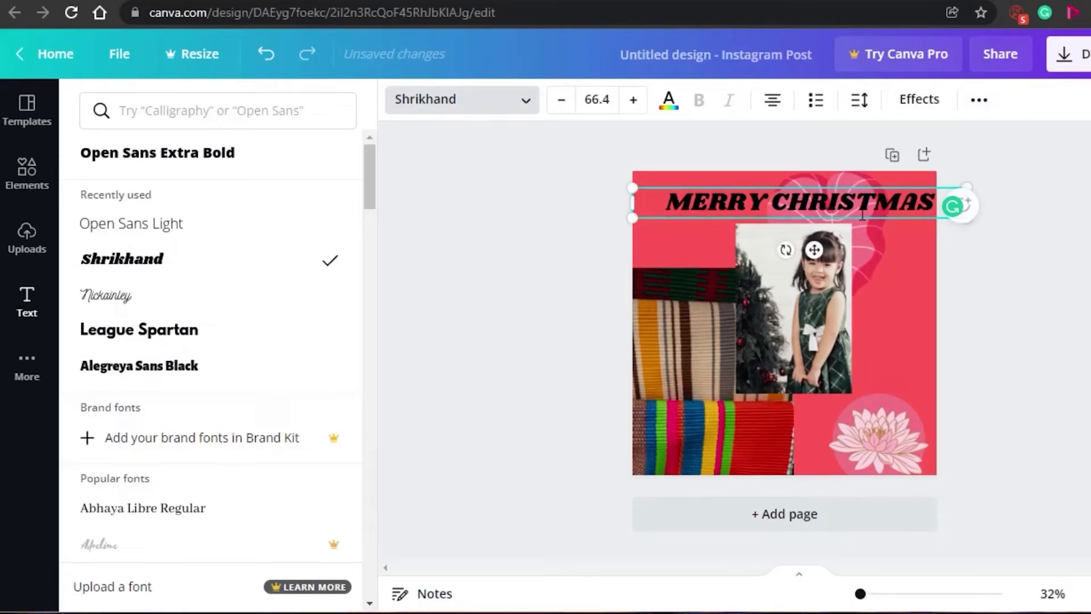
{"action": "left_click_drag", "start_coordinate": [863, 191], "coordinate": [838, 188]}
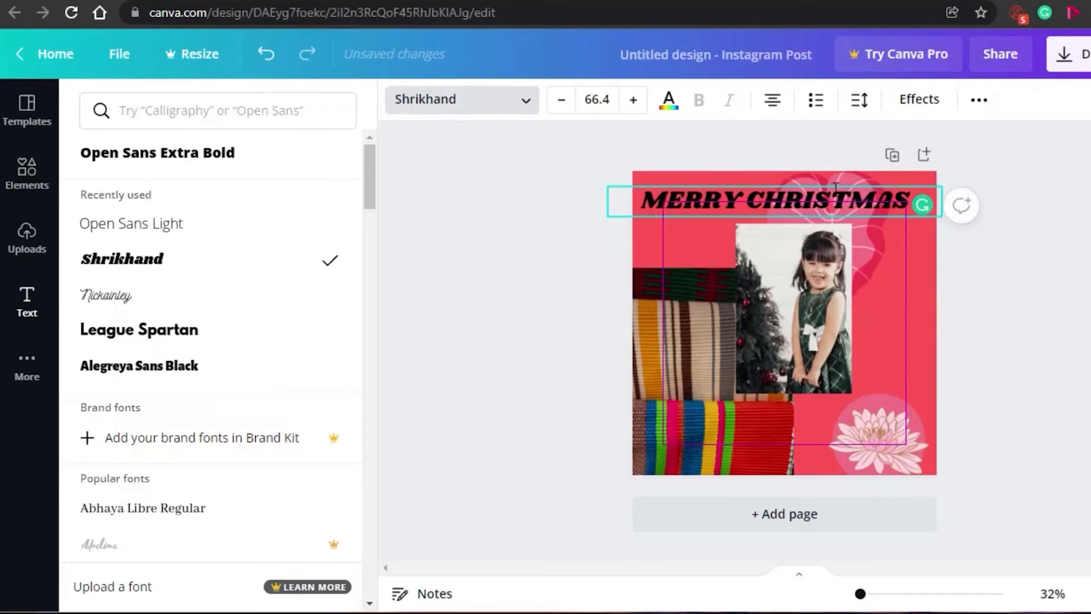
Recolour the heading with the bright green taken from the textile photo's colours
{"action": "left_click", "coordinate": [670, 101]}
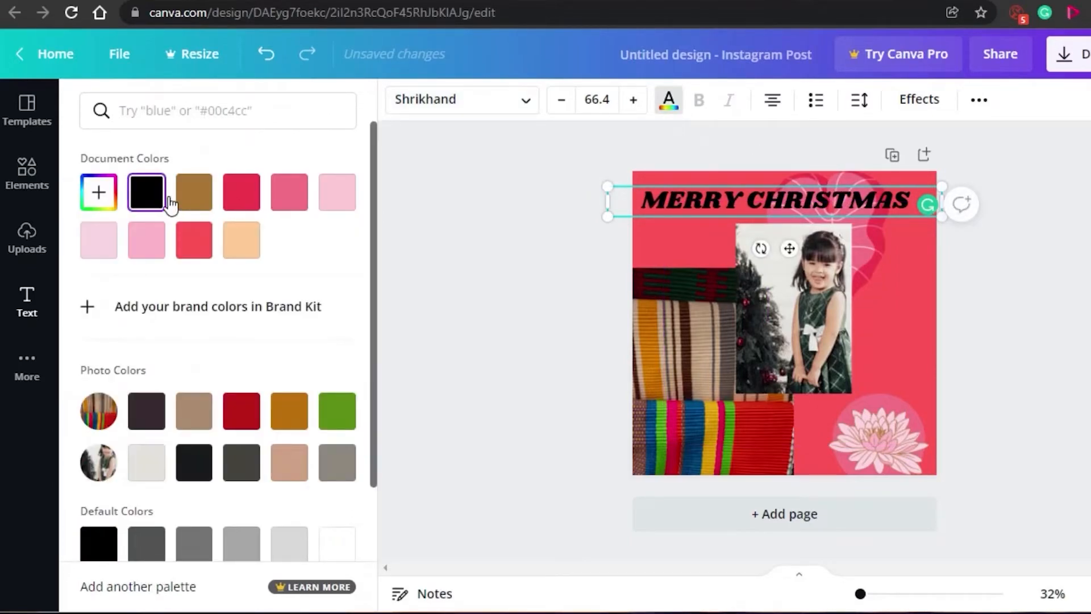
{"action": "left_click", "coordinate": [340, 425]}
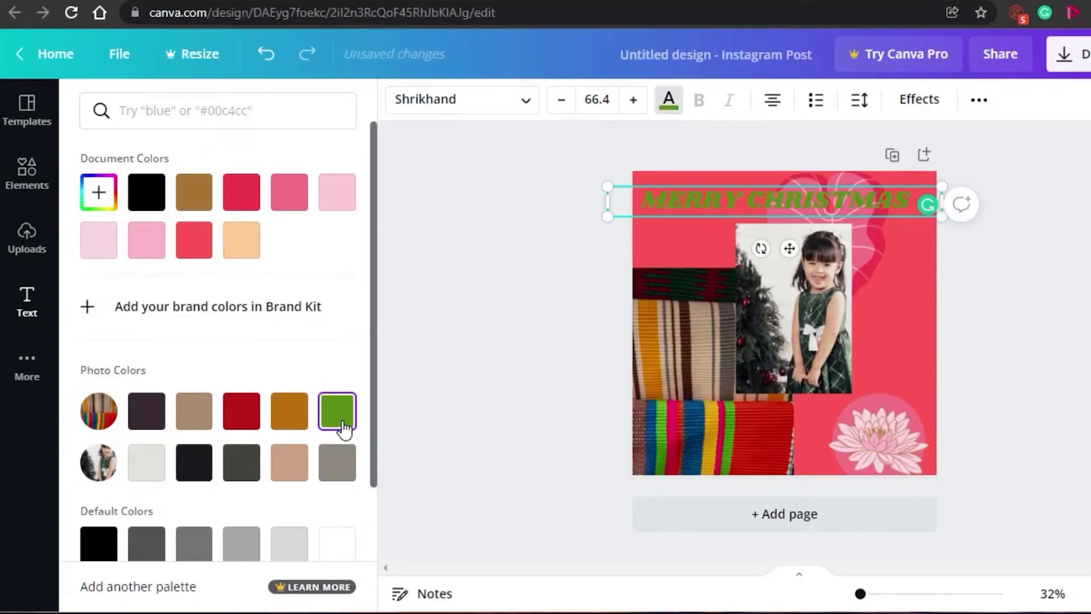
{"action": "key", "text": "Escape"}
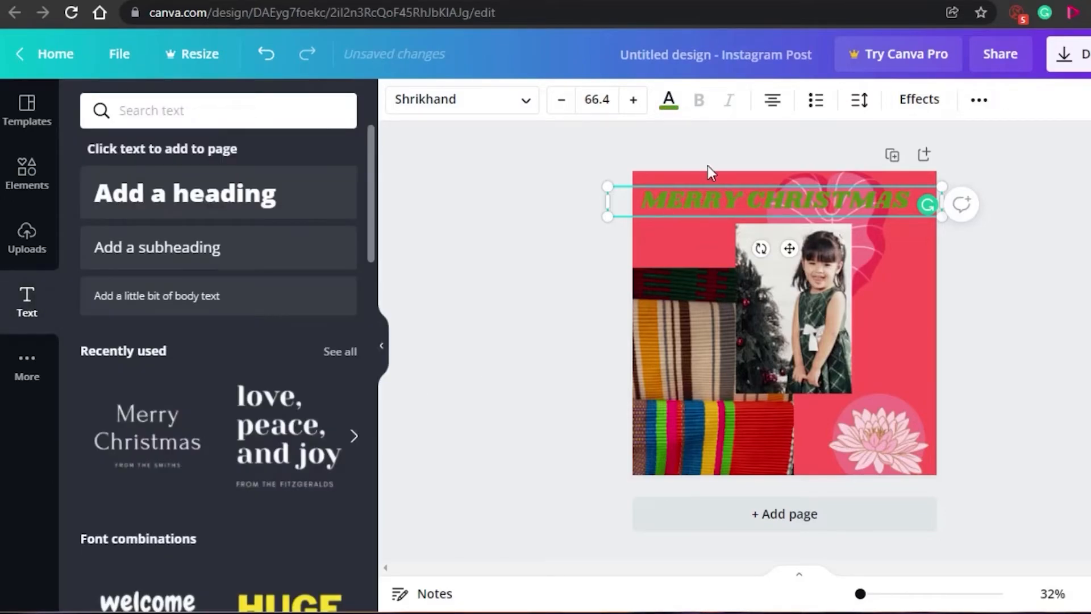
Change the heading's colour to a custom dark green
{"action": "left_click", "coordinate": [671, 109]}
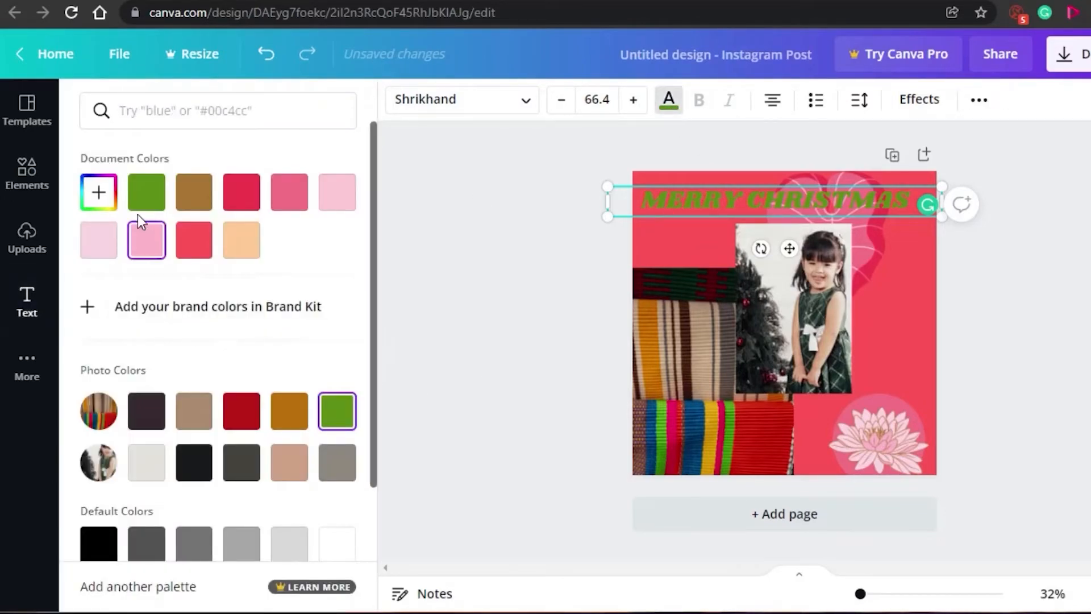
{"action": "left_click", "coordinate": [100, 188]}
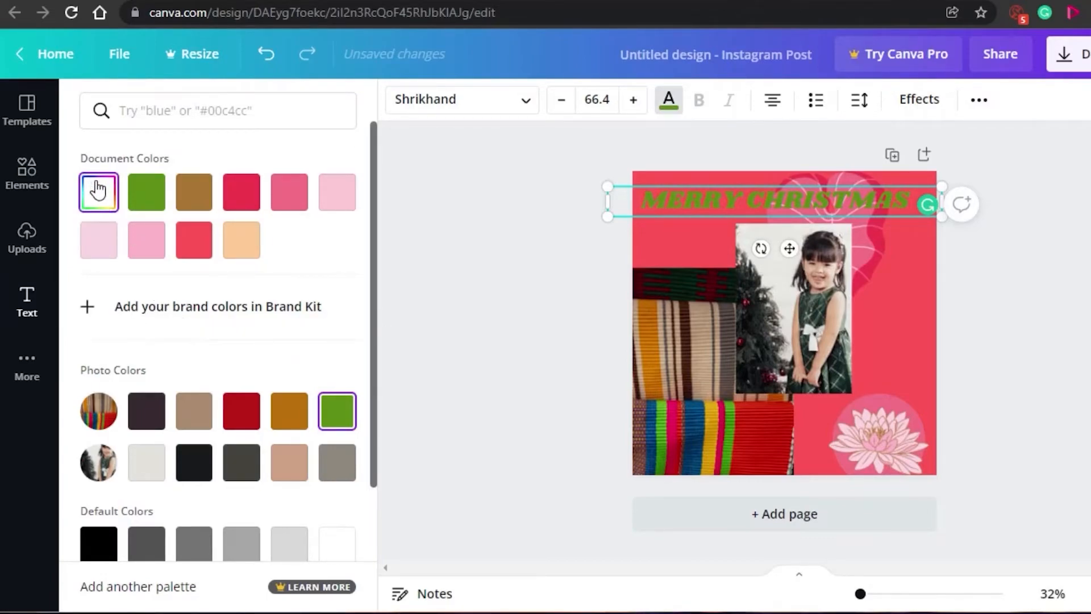
{"action": "left_click", "coordinate": [98, 190]}
{"action": "left_click_drag", "start_coordinate": [296, 275], "coordinate": [299, 237]}
{"action": "left_click_drag", "start_coordinate": [288, 269], "coordinate": [267, 298]}
{"action": "left_click", "coordinate": [397, 251]}
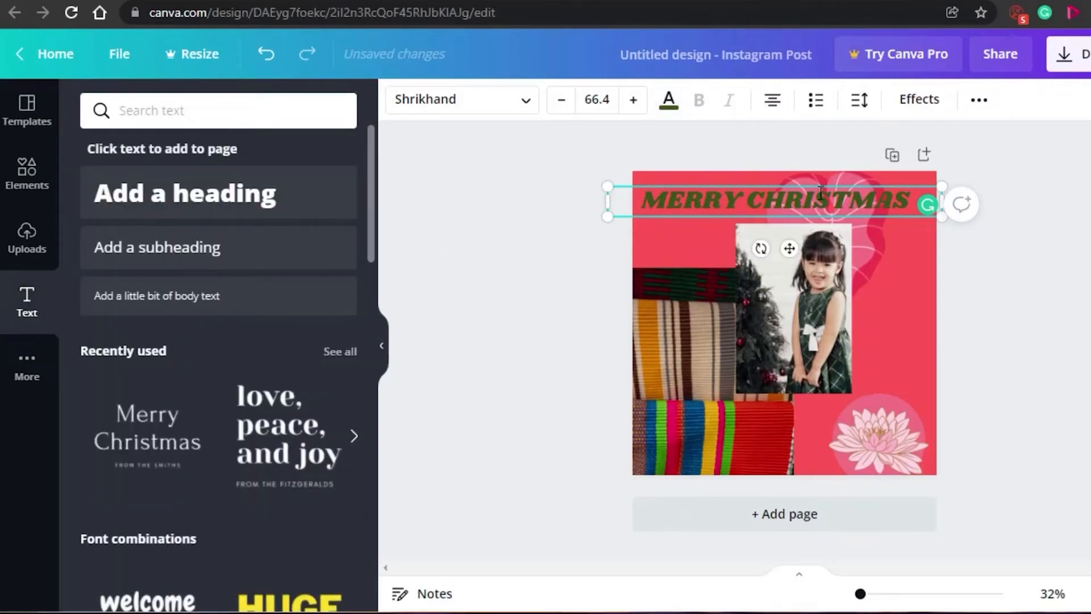
Move the heading down over the girl's photo and delete the pink petal graphic at the top of the page
{"action": "left_click_drag", "start_coordinate": [819, 184], "coordinate": [827, 266]}
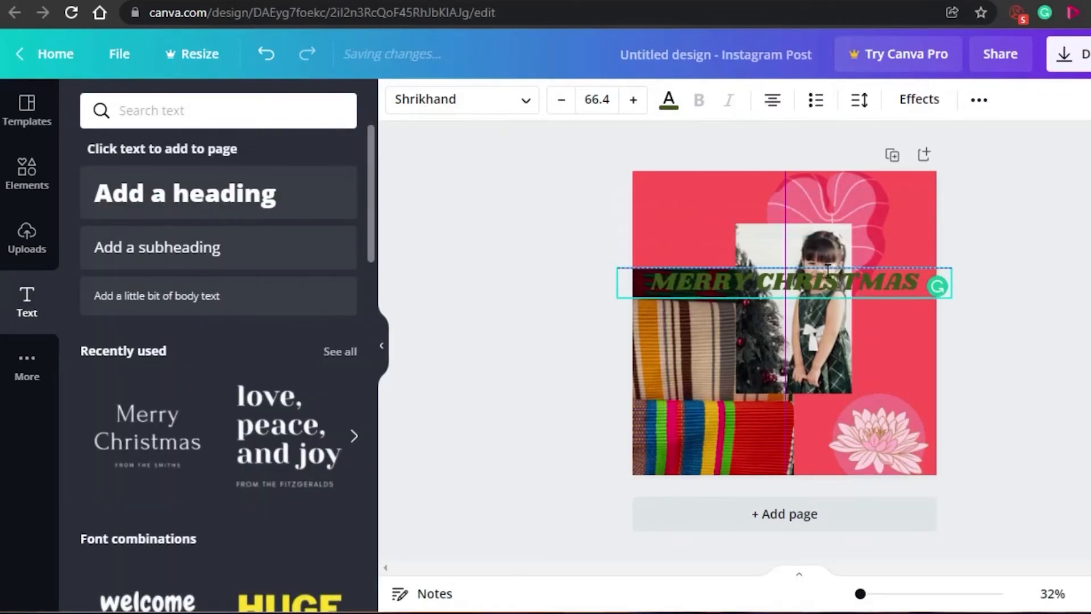
{"action": "left_click", "coordinate": [830, 193]}
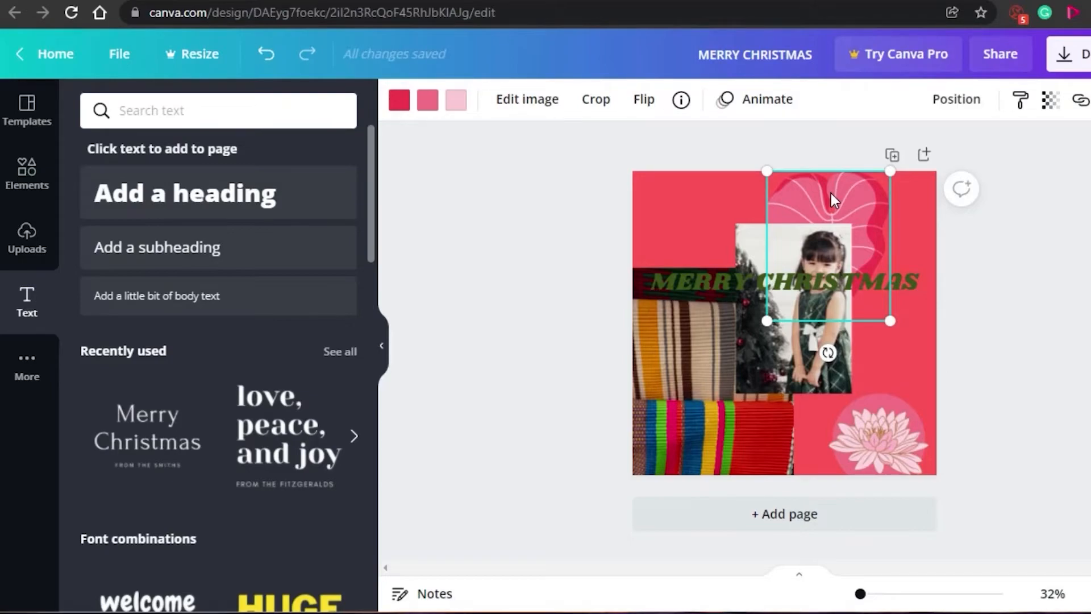
{"action": "key", "text": "Delete"}
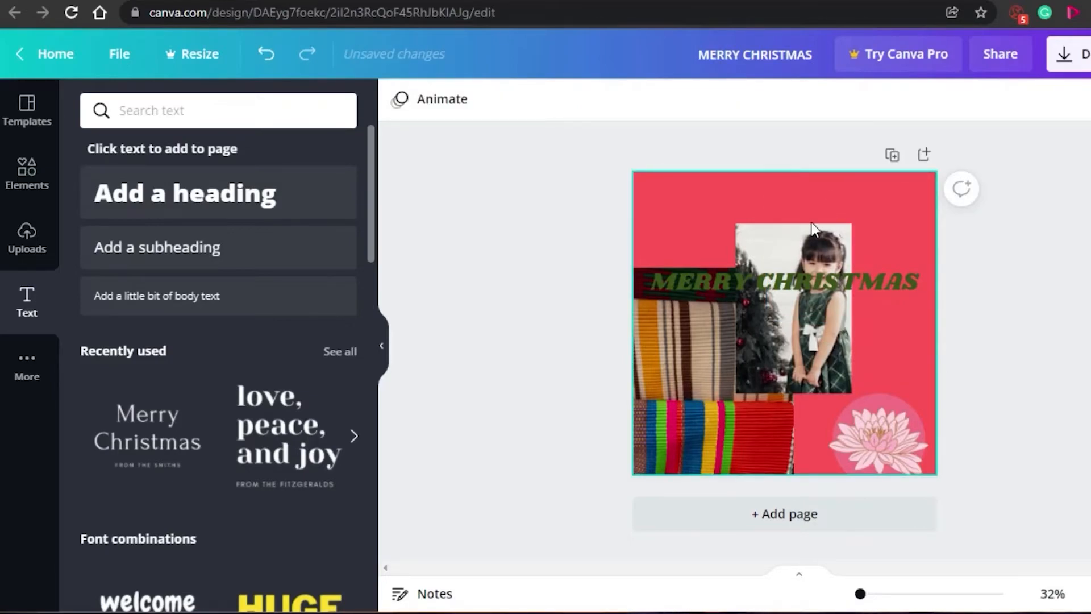
Delete the striped textile photo from the page
{"action": "left_click", "coordinate": [696, 379]}
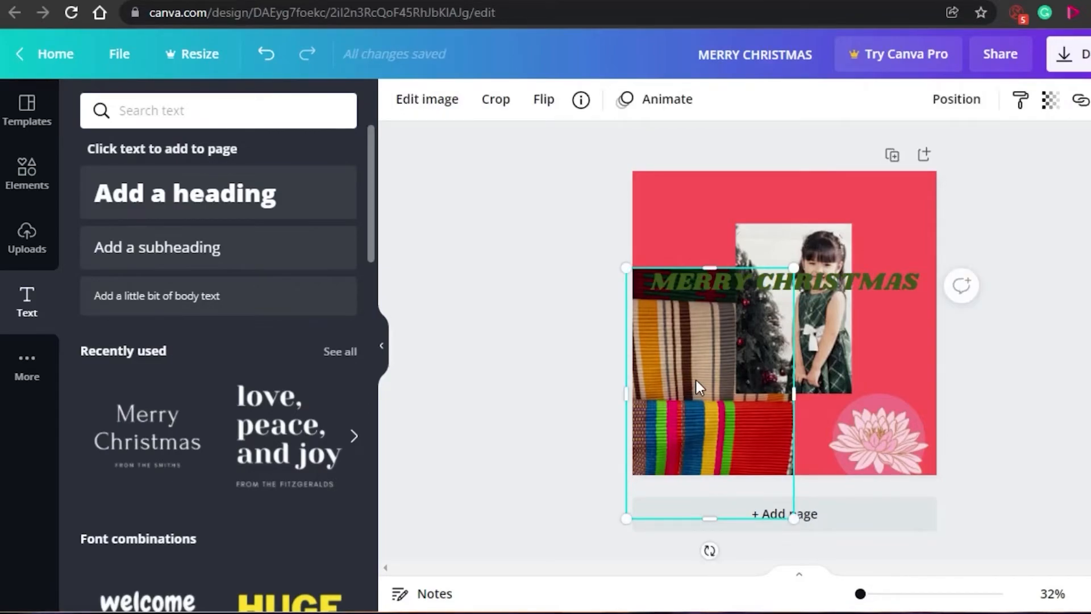
{"action": "right_click", "coordinate": [698, 386]}
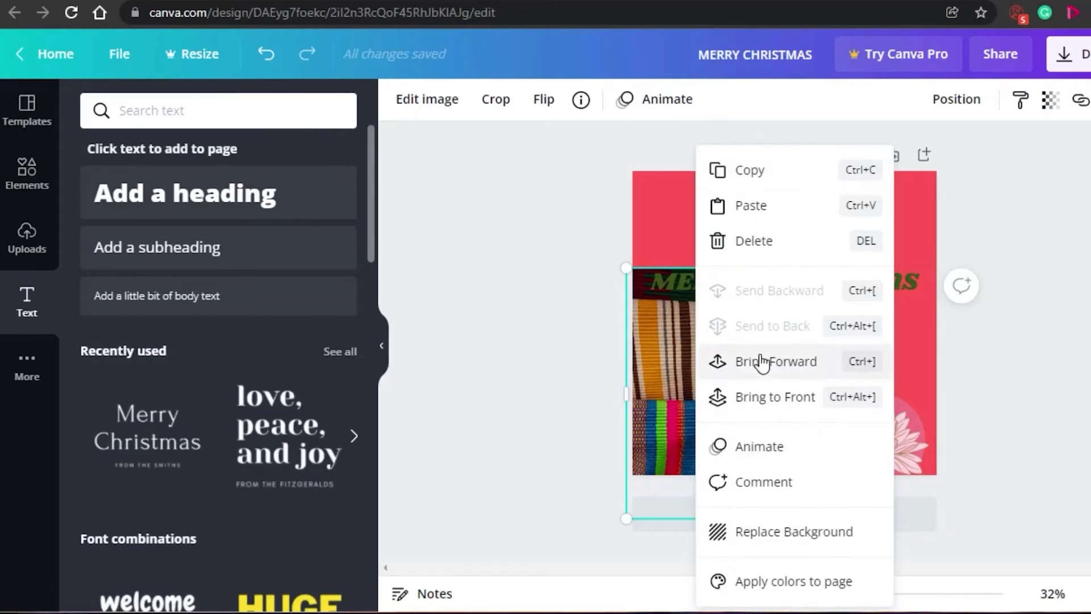
{"action": "left_click", "coordinate": [774, 241]}
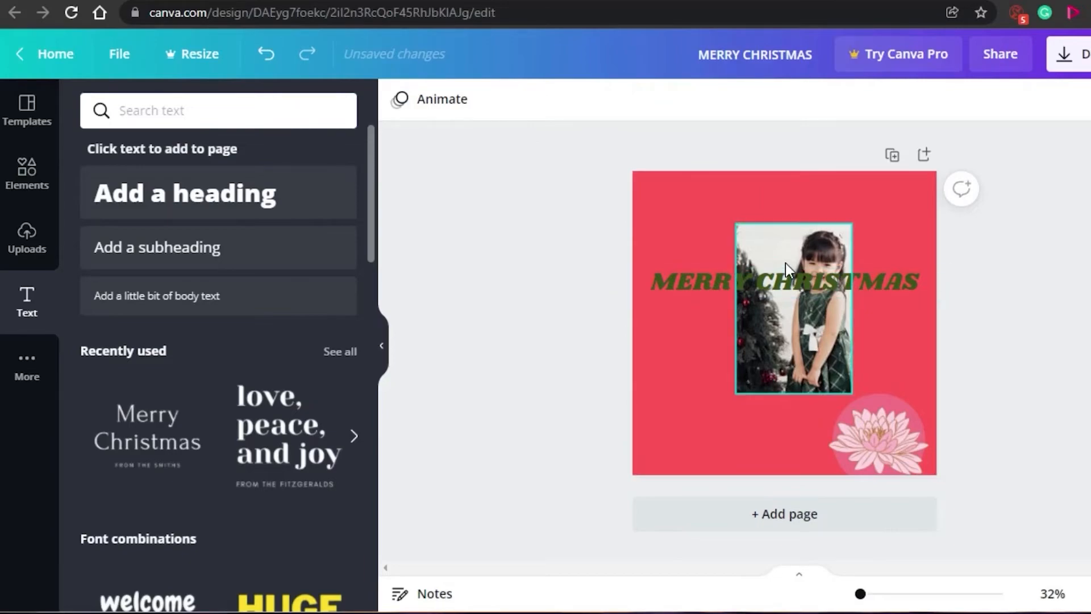
Move the heading back to the top of the page, and enlarge the girl's photo beneath it on the page's left side
{"action": "left_click_drag", "start_coordinate": [784, 293], "coordinate": [792, 199]}
{"action": "left_click_drag", "start_coordinate": [790, 281], "coordinate": [758, 322]}
{"action": "left_click_drag", "start_coordinate": [820, 264], "coordinate": [864, 214]}
{"action": "left_click_drag", "start_coordinate": [799, 292], "coordinate": [755, 319]}
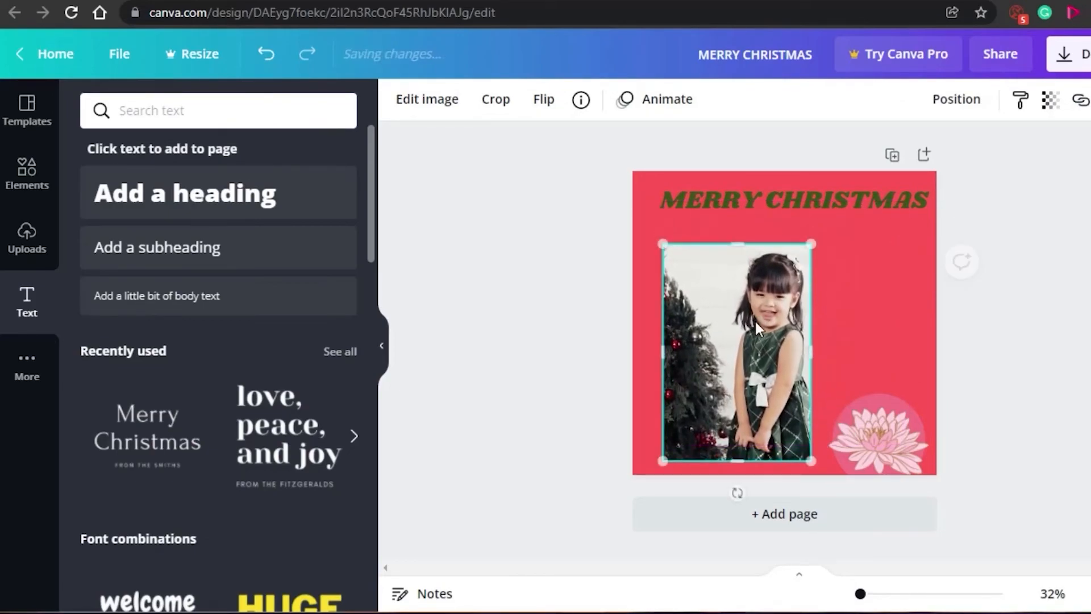
Move the pink circle up beside the girl's photo and recolour it with the heading's dark green
{"action": "left_click", "coordinate": [889, 418]}
{"action": "left_click_drag", "start_coordinate": [899, 405], "coordinate": [898, 336]}
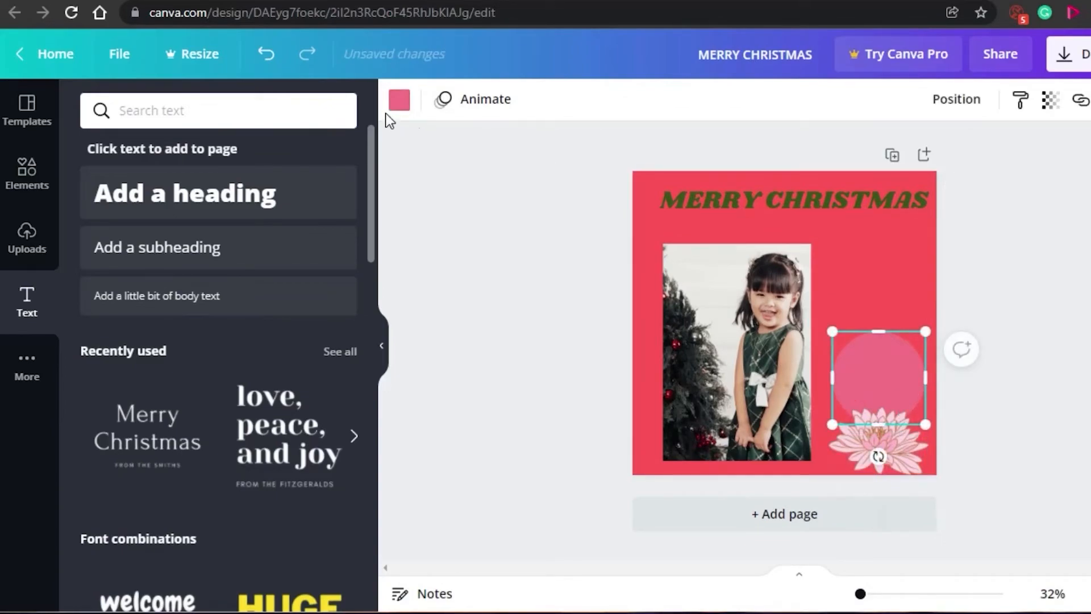
{"action": "left_click", "coordinate": [397, 102]}
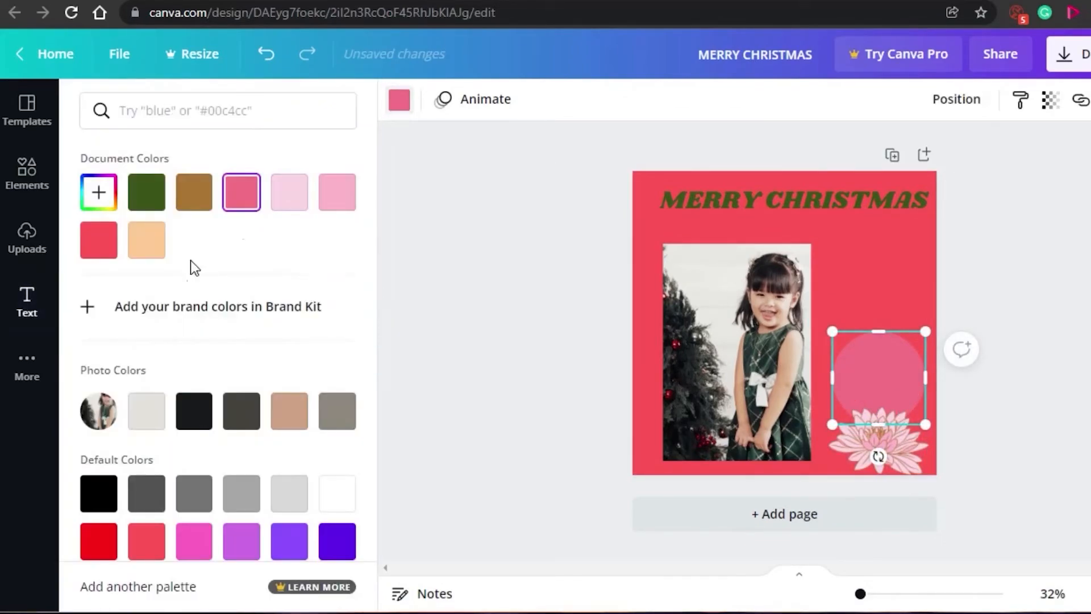
{"action": "left_click", "coordinate": [143, 200]}
Place the lotus flower over the green circle and change its inner pink petals to a custom bright red
{"action": "left_click_drag", "start_coordinate": [901, 456], "coordinate": [898, 388]}
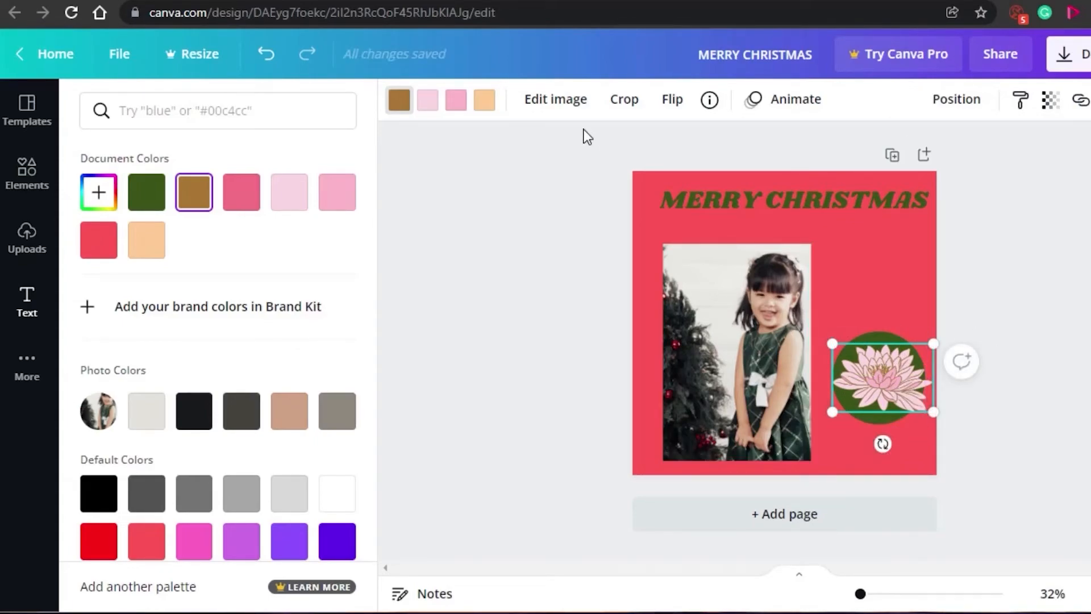
{"action": "left_click", "coordinate": [458, 102]}
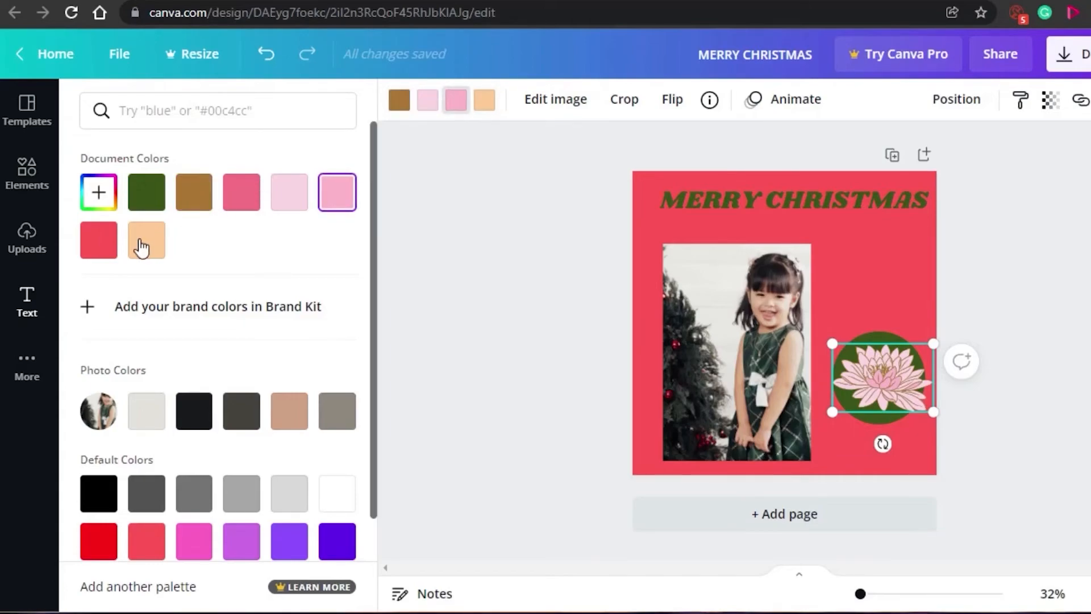
{"action": "left_click", "coordinate": [98, 192]}
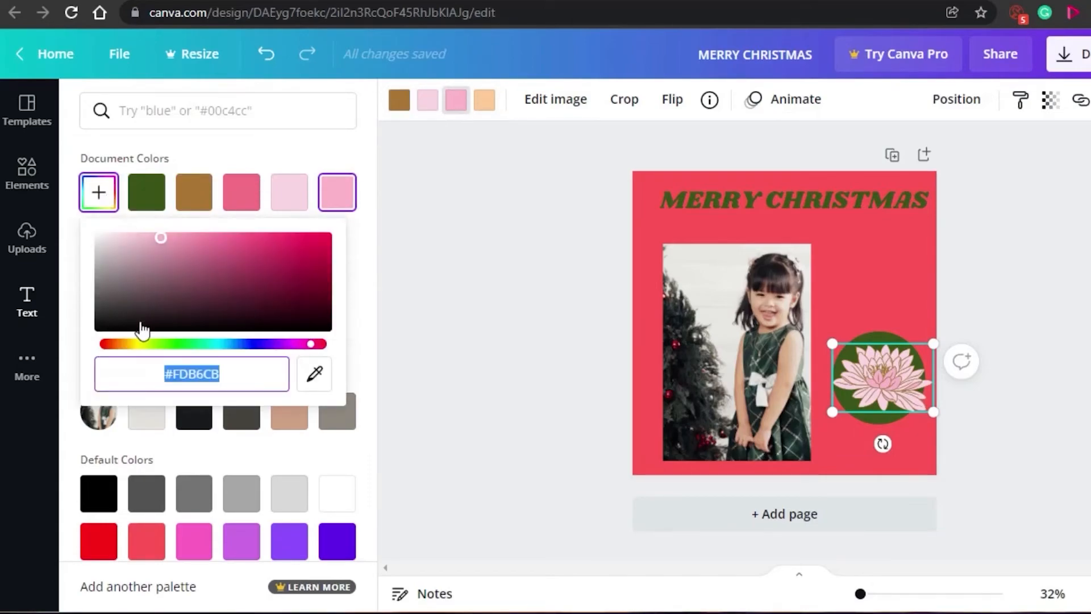
{"action": "left_click", "coordinate": [102, 344]}
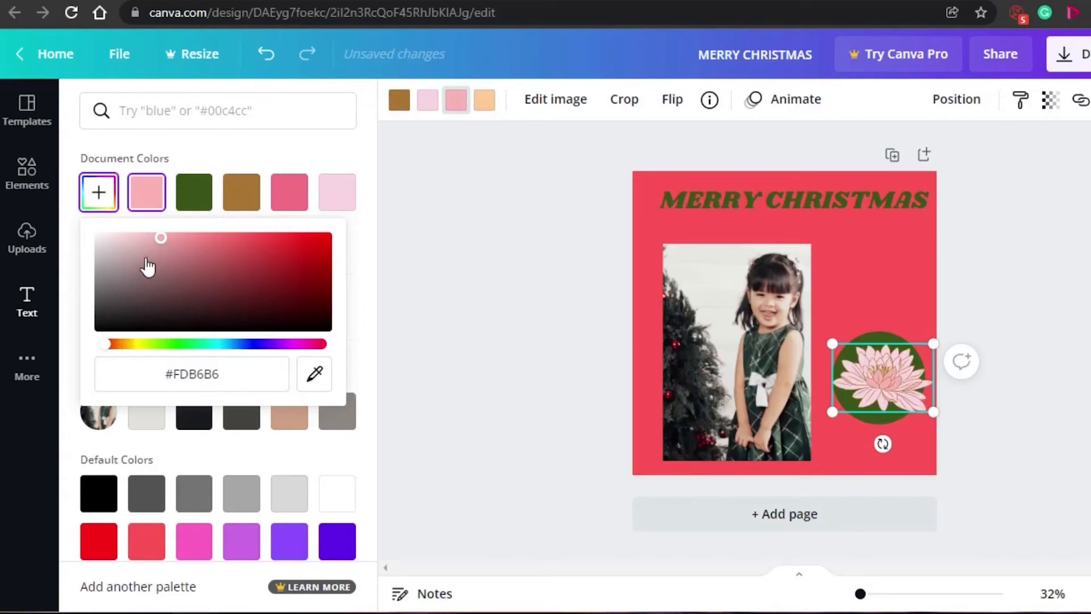
{"action": "left_click_drag", "start_coordinate": [157, 245], "coordinate": [446, 103]}
Recolour the lotus's light pink outer petals with the bright red and its inner petals with the darker document pink
{"action": "left_click", "coordinate": [428, 102]}
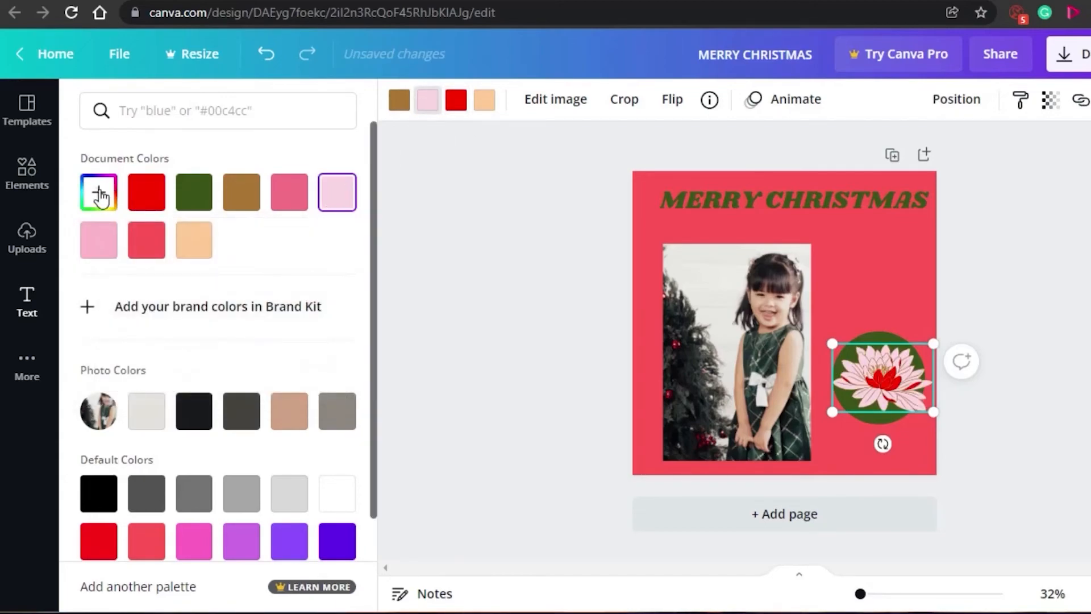
{"action": "left_click", "coordinate": [161, 191]}
{"action": "left_click", "coordinate": [287, 191]}
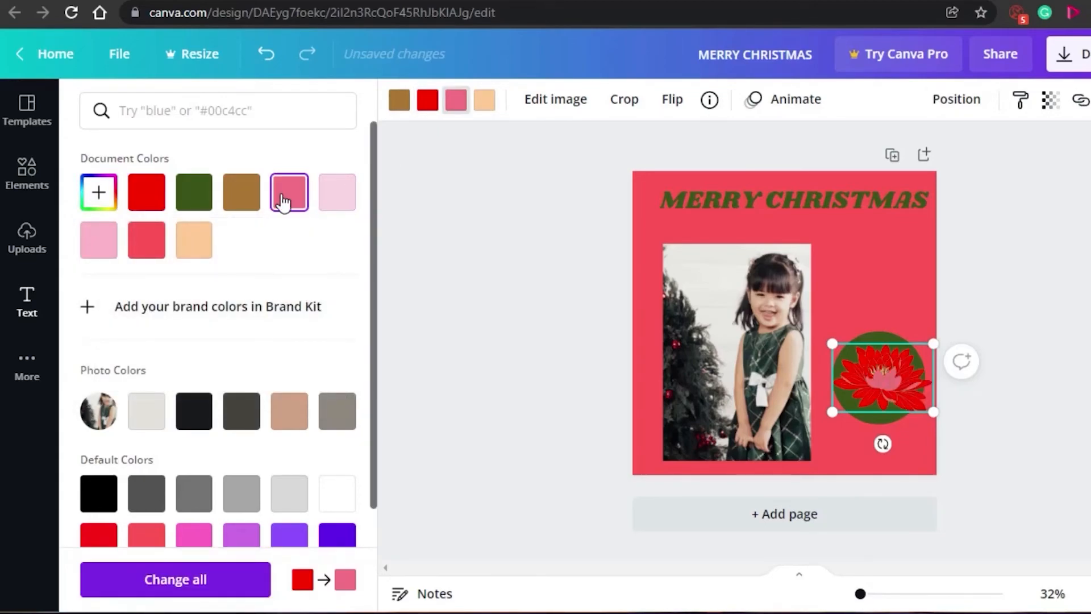
Center the lotus on the green circle, stretch the circle slightly taller, and move both down toward the page's lower right corner
{"action": "left_click", "coordinate": [578, 212]}
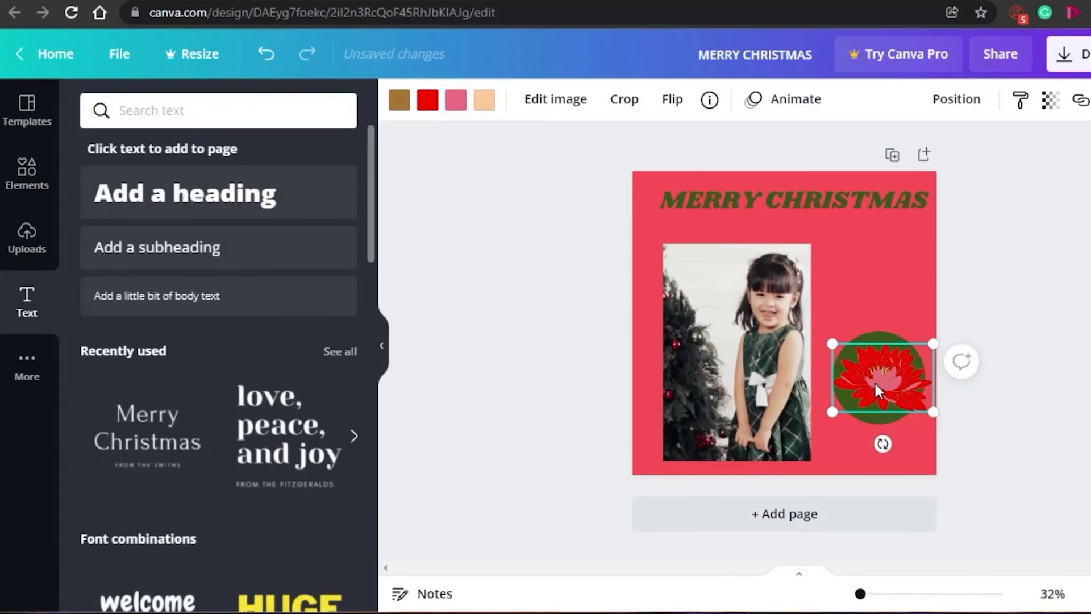
{"action": "left_click_drag", "start_coordinate": [868, 388], "coordinate": [864, 388]}
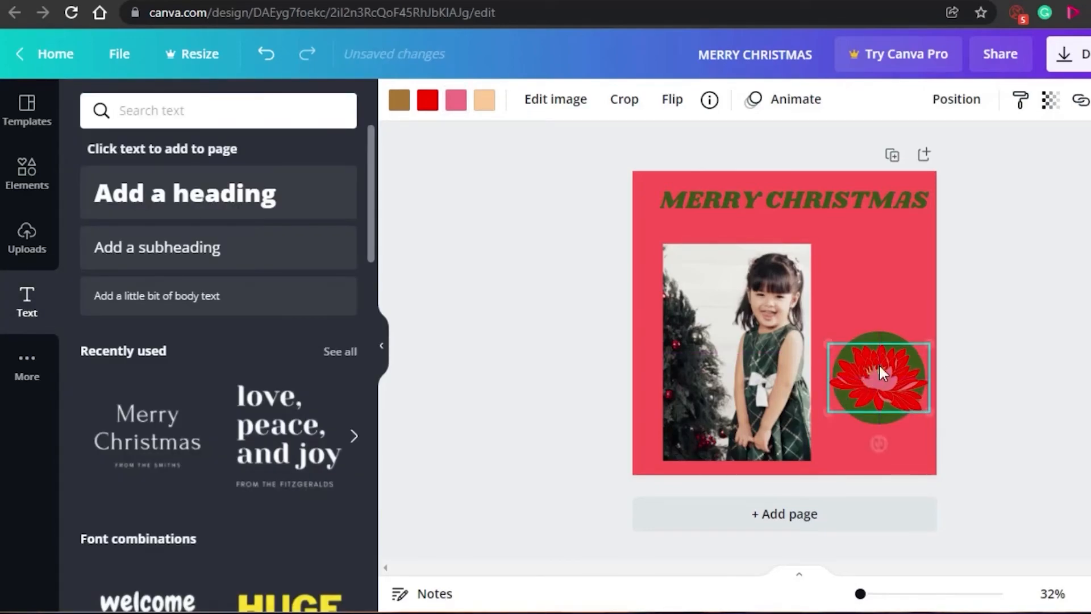
{"action": "left_click", "coordinate": [885, 331]}
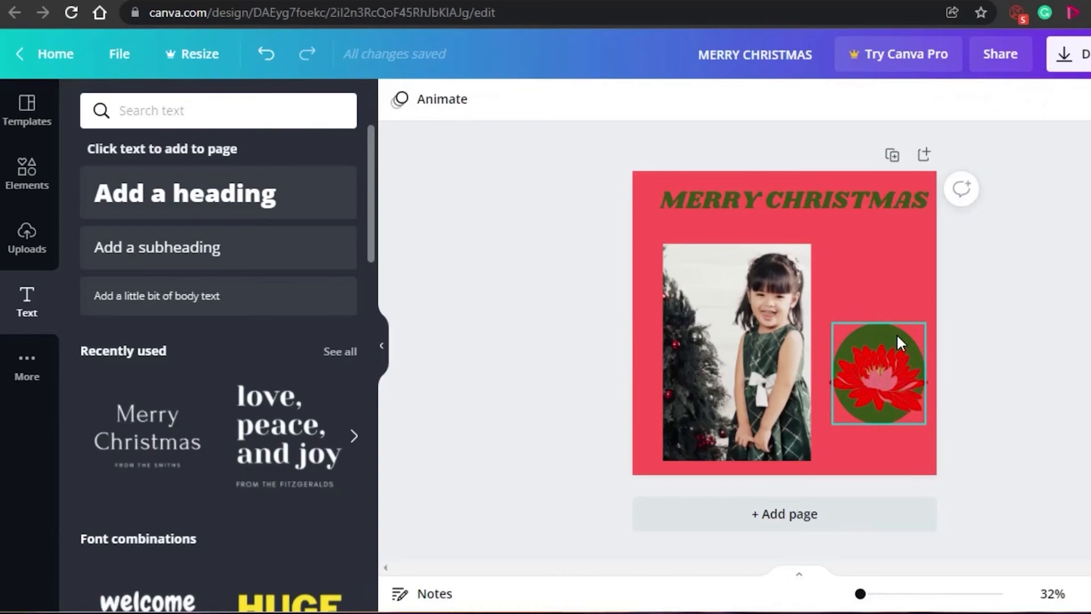
{"action": "left_click", "coordinate": [897, 340]}
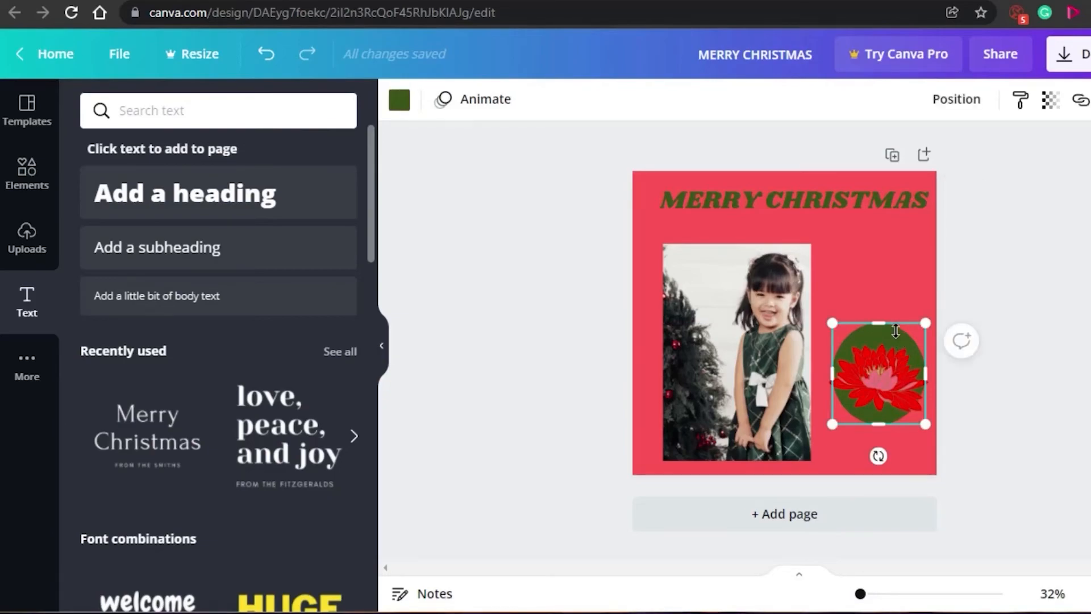
{"action": "left_click", "coordinate": [1004, 392]}
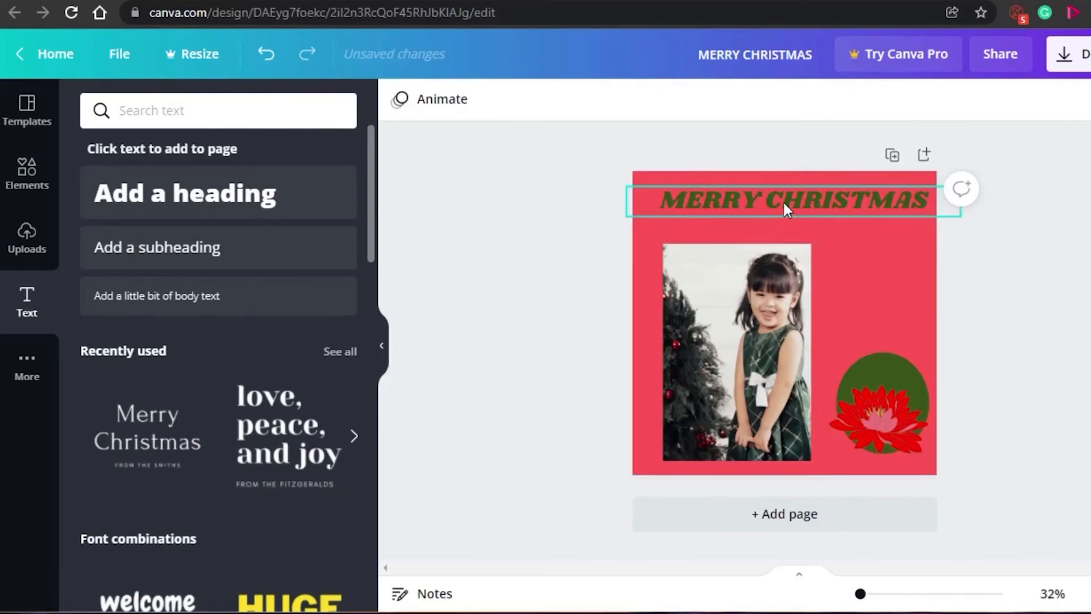
Nudge the MERRY CHRISTMAS heading slightly down and left, and shift the girl's photo slightly up beneath it
{"action": "left_click_drag", "start_coordinate": [782, 207], "coordinate": [781, 208]}
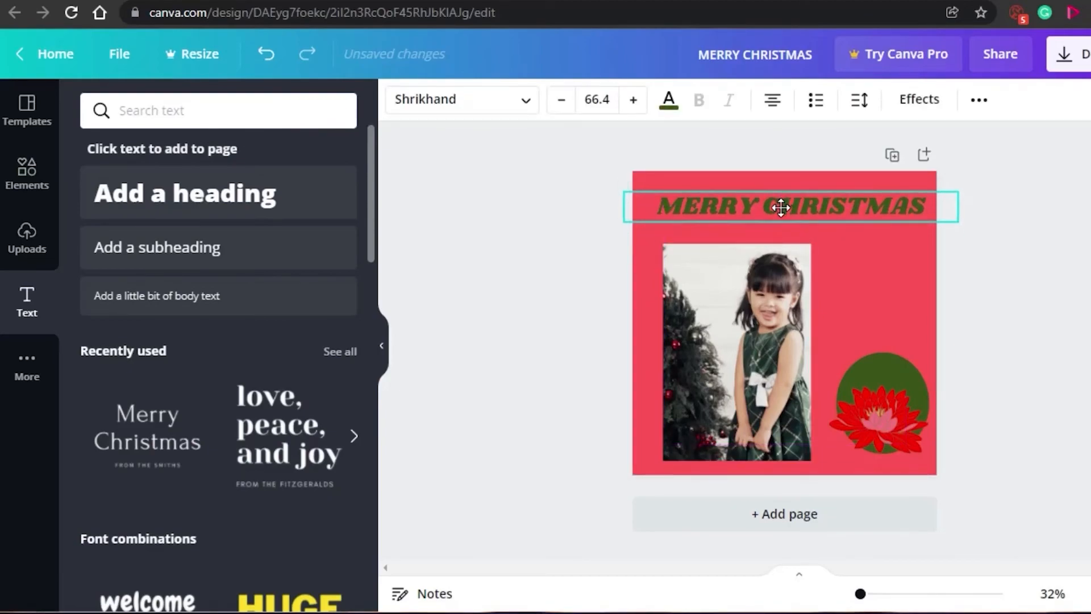
{"action": "left_click_drag", "start_coordinate": [772, 332], "coordinate": [772, 324]}
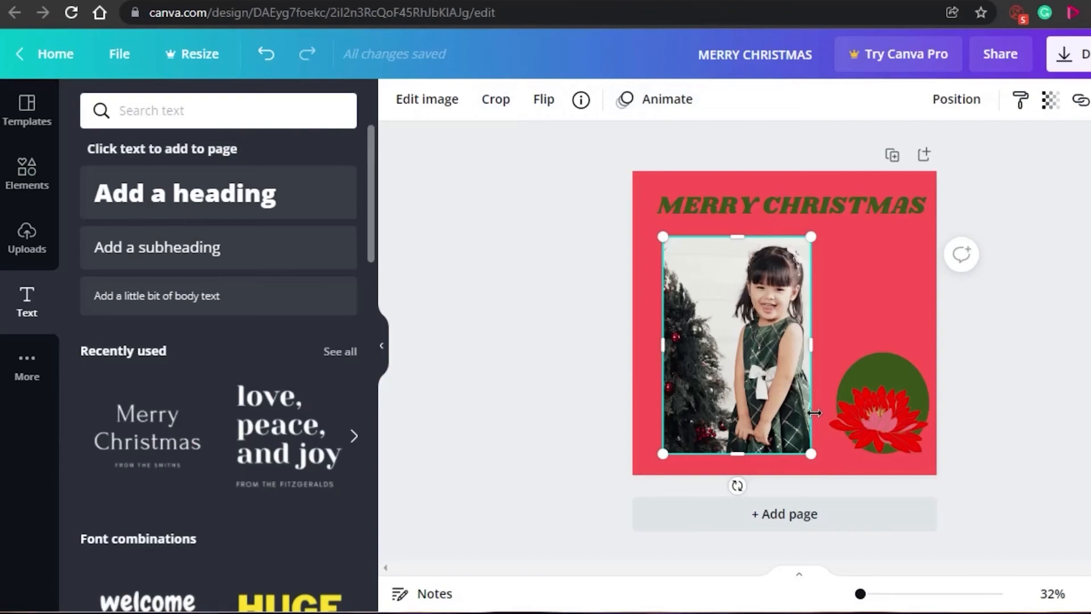
Flip the girl's photo horizontally so the Christmas tree is on its right side, and deselect it
{"action": "left_click", "coordinate": [554, 104]}
{"action": "left_click", "coordinate": [569, 151]}
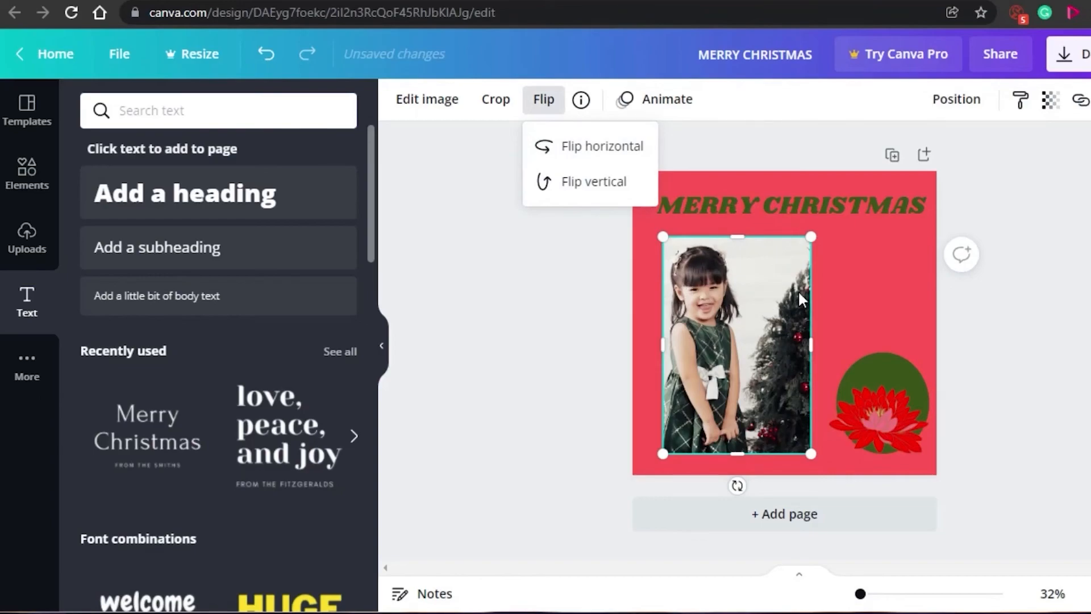
{"action": "left_click", "coordinate": [551, 257]}
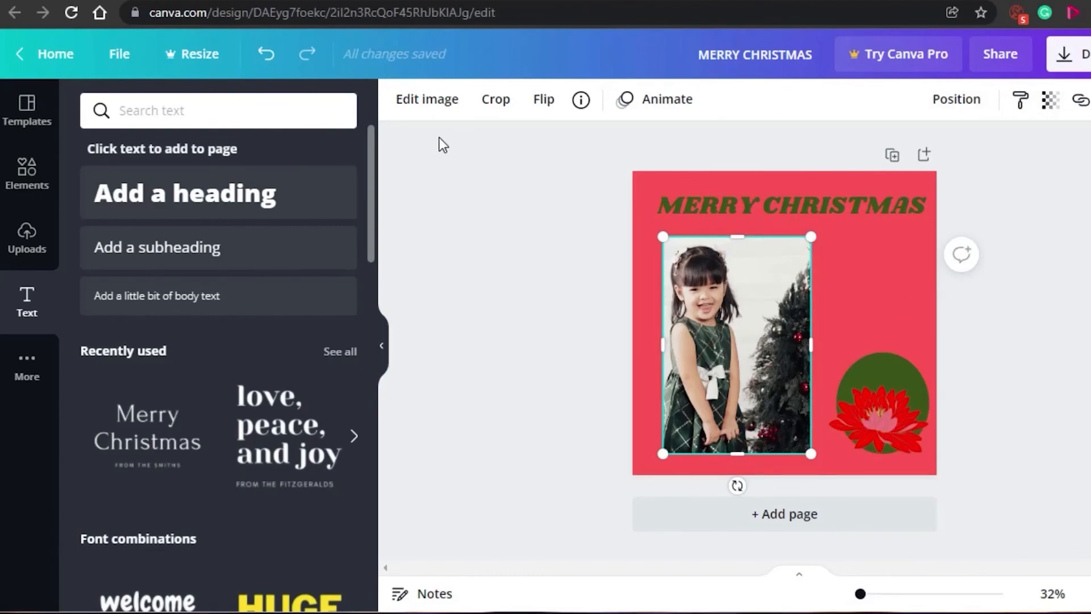
{"action": "left_click", "coordinate": [441, 200]}
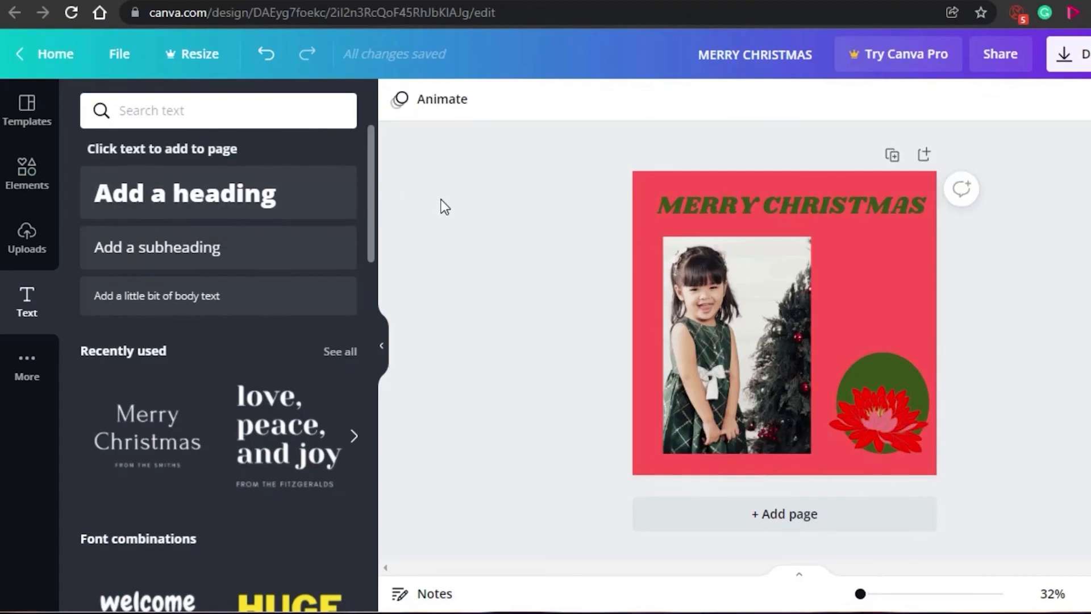